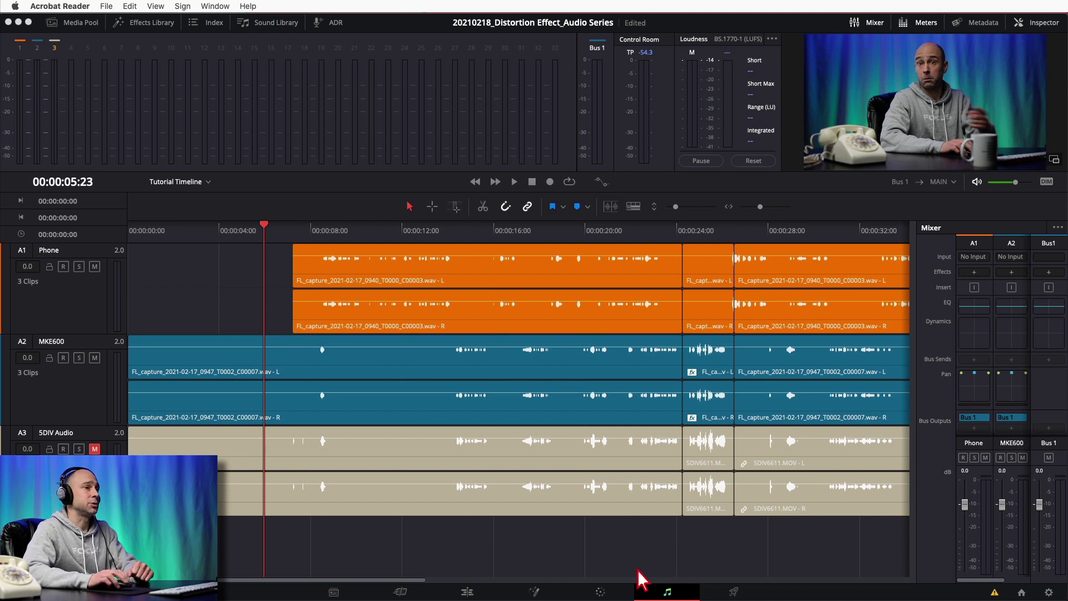
# Step: Show the Fairlight Mixer with Phone, MKE600 and Bus 1 strips and open its display options
pyautogui.click(674, 592)
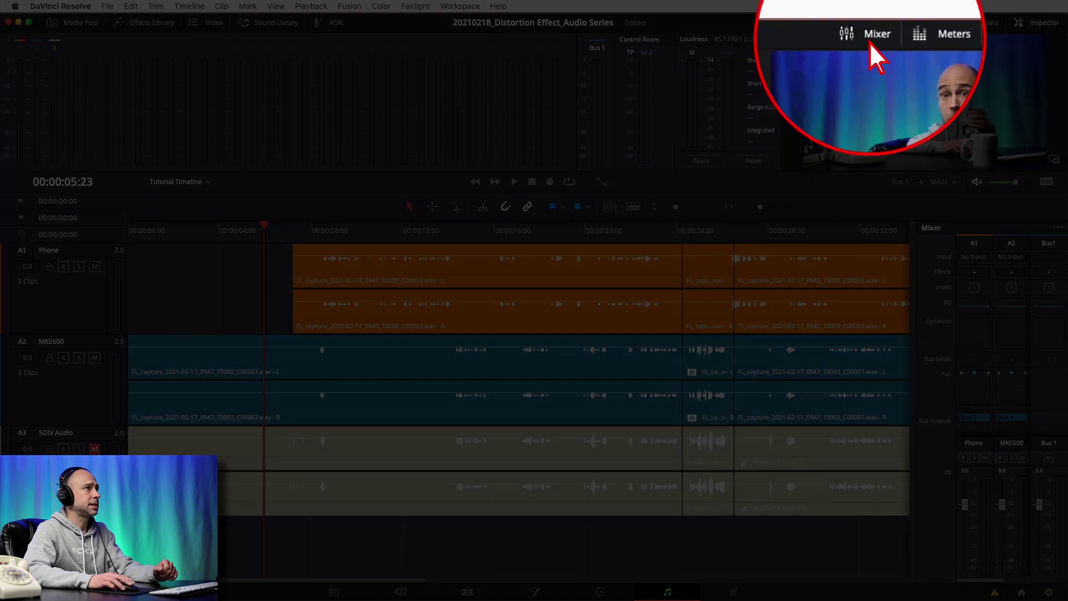
pyautogui.click(870, 43)
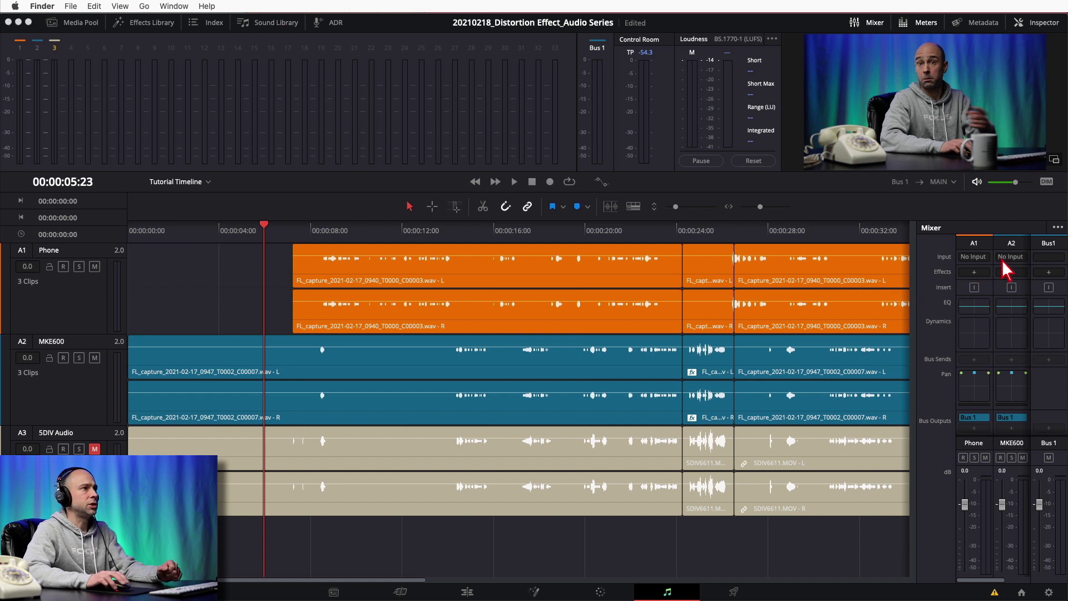
pyautogui.click(1058, 227)
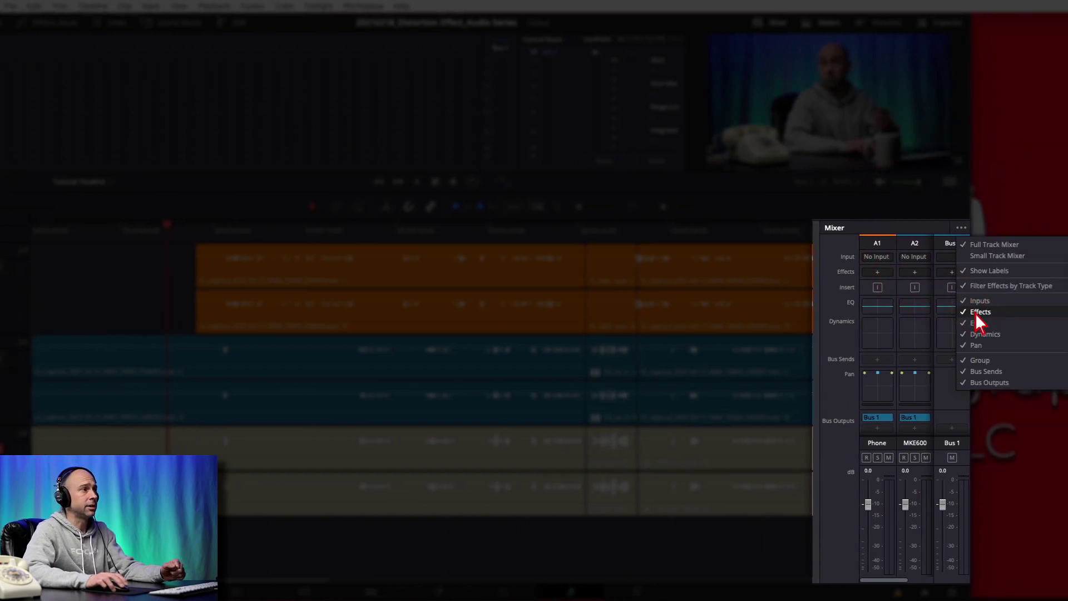
# Step: Insert Fairlight FX Distortion on the Phone track, opening it at Level 50, Dry/Wet 100
pyautogui.click(894, 309)
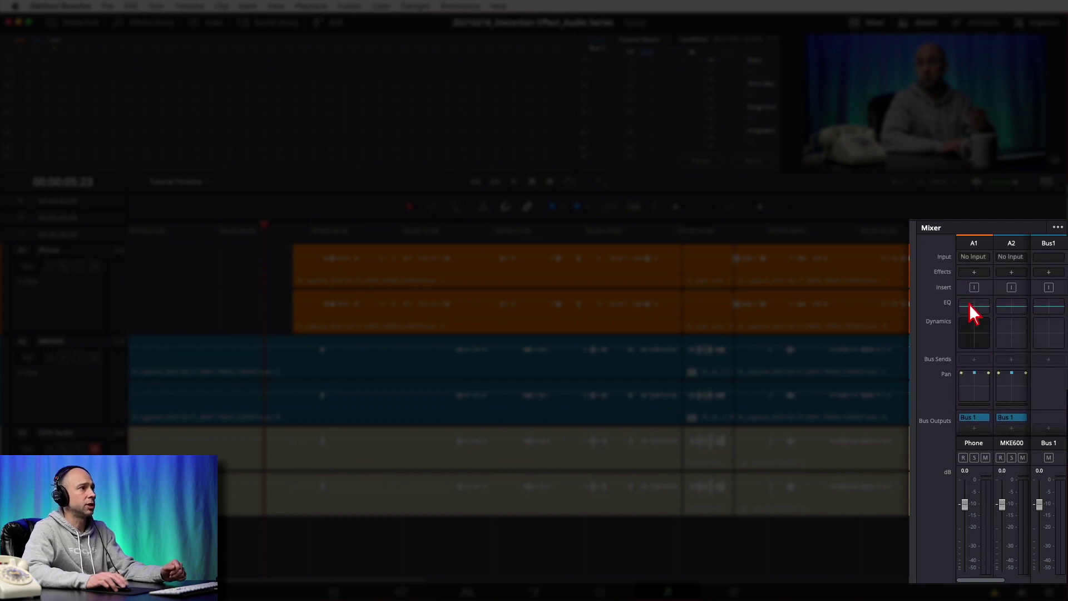
pyautogui.click(975, 273)
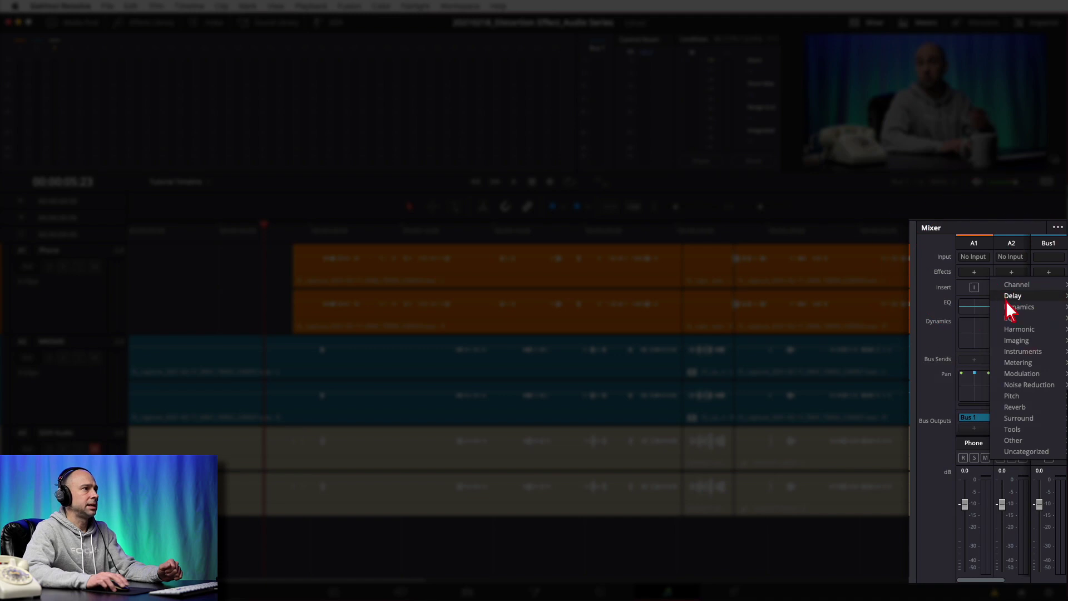
pyautogui.moveTo(1009, 331)
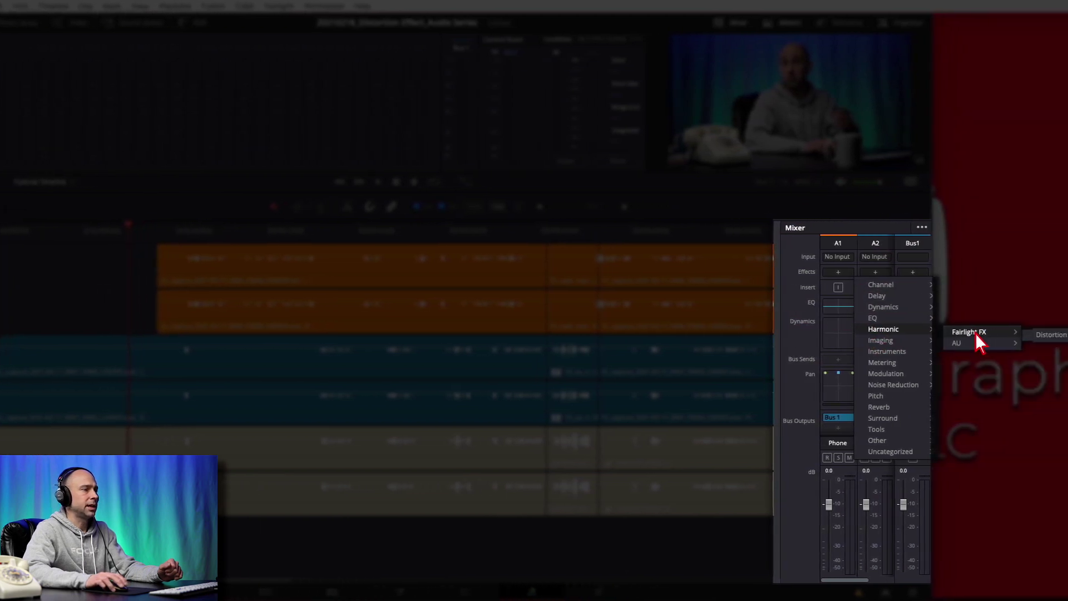
pyautogui.click(1018, 335)
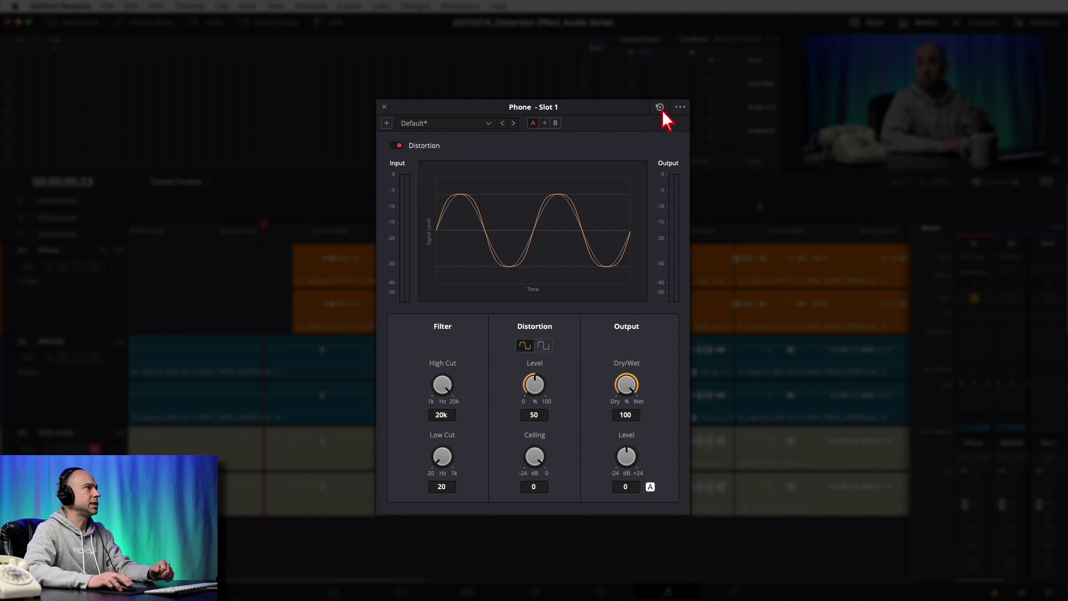
pyautogui.click(677, 108)
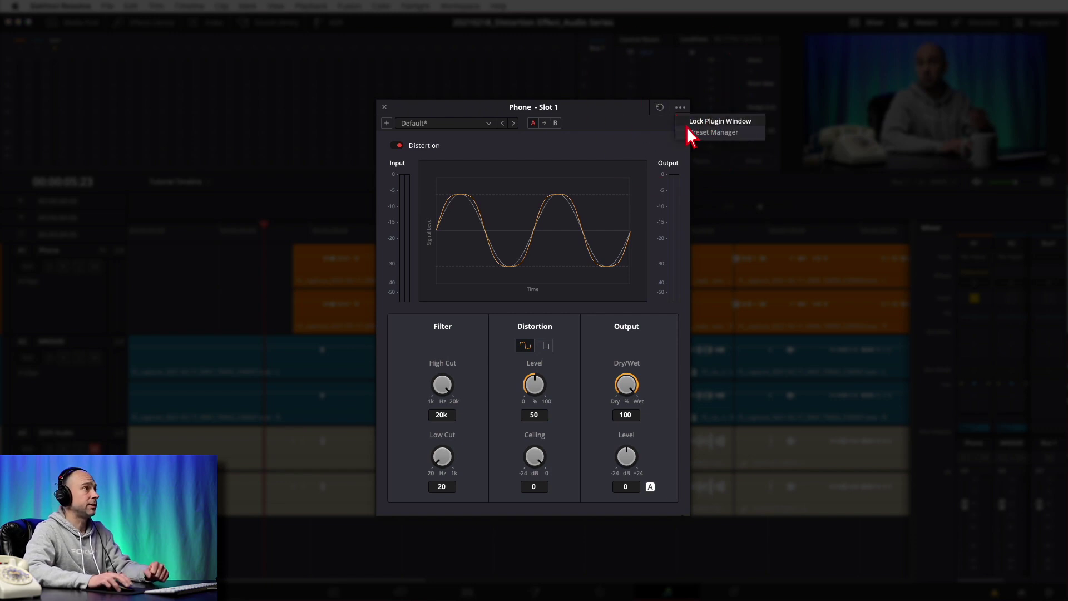
pyautogui.click(583, 137)
pyautogui.click(437, 126)
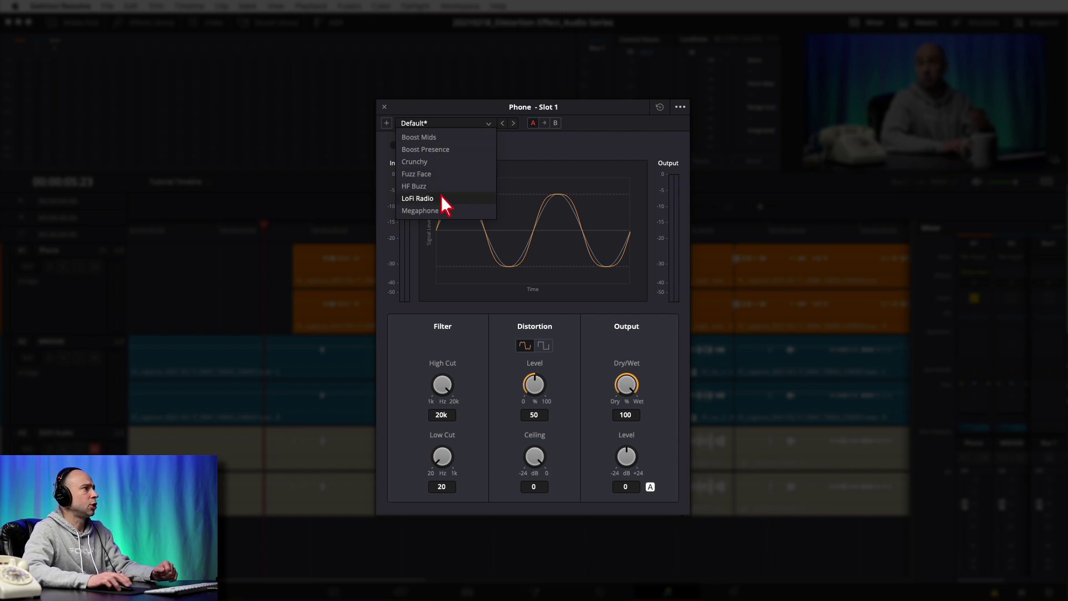
pyautogui.click(453, 118)
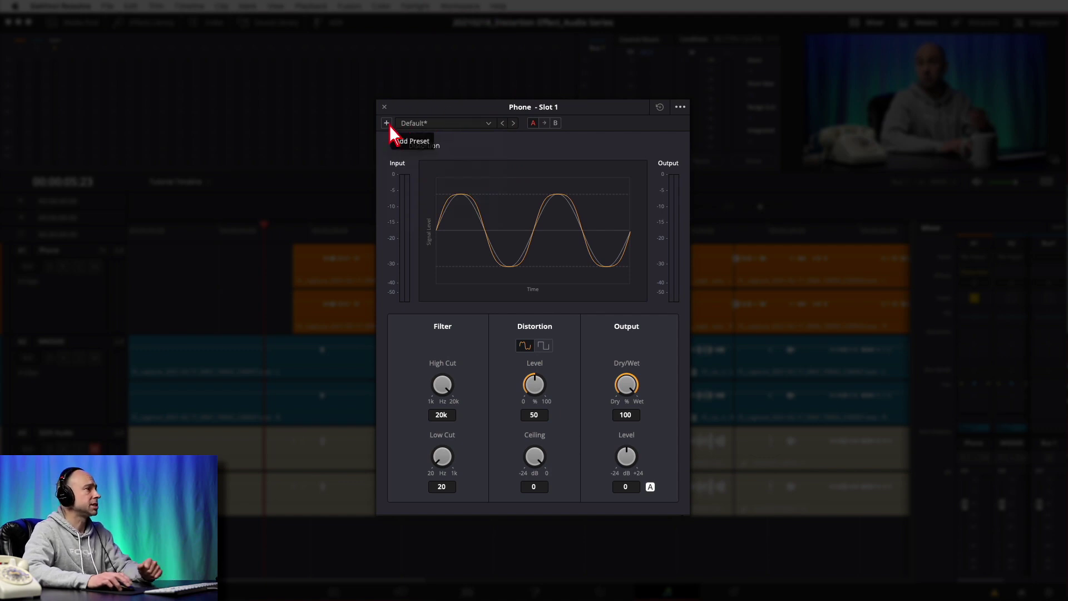
# Step: Step through distortion presets to Boost Mids, switch to B, and compare with bypass toggled
pyautogui.click(513, 127)
pyautogui.click(511, 126)
pyautogui.click(504, 123)
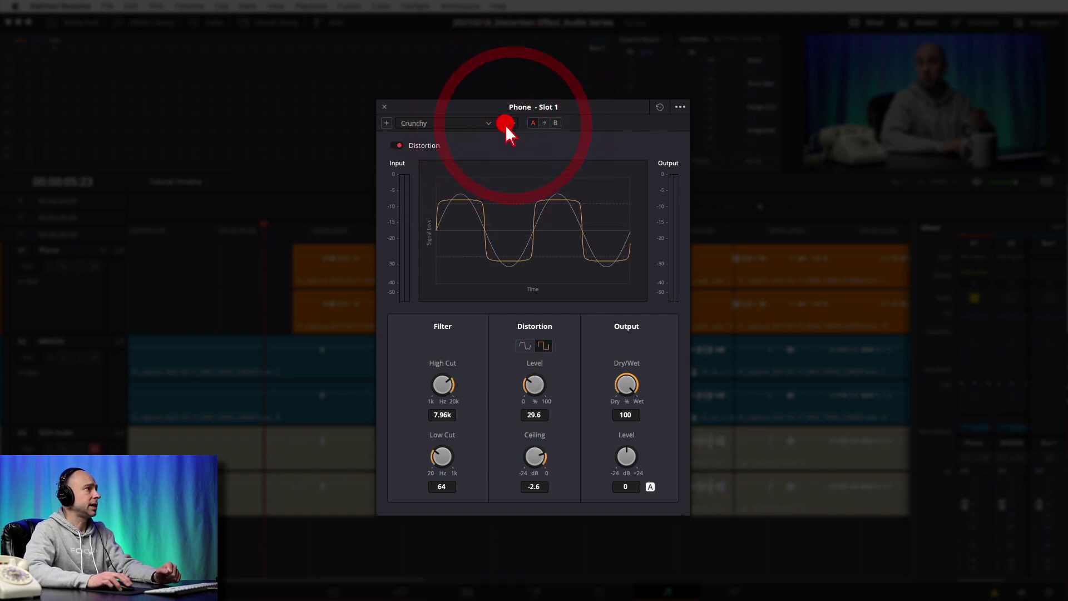
pyautogui.click(505, 124)
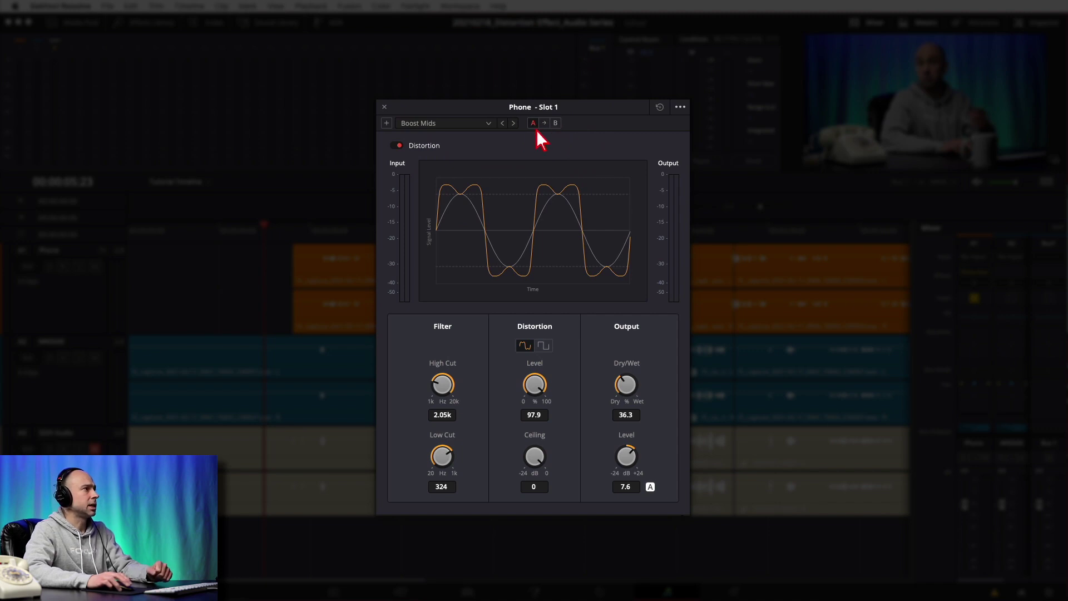
pyautogui.click(555, 125)
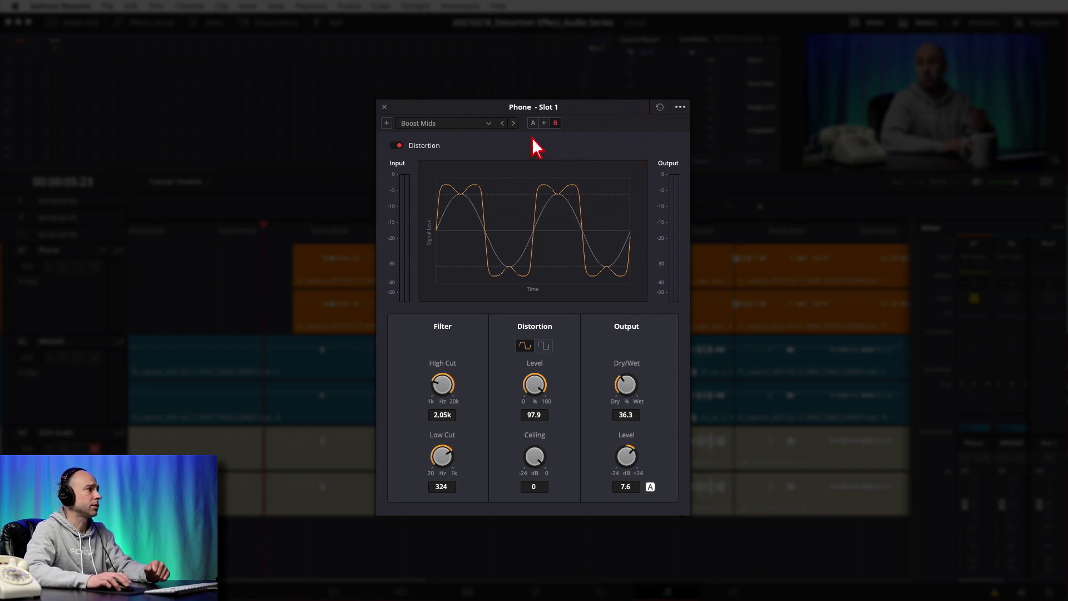
pyautogui.click(397, 148)
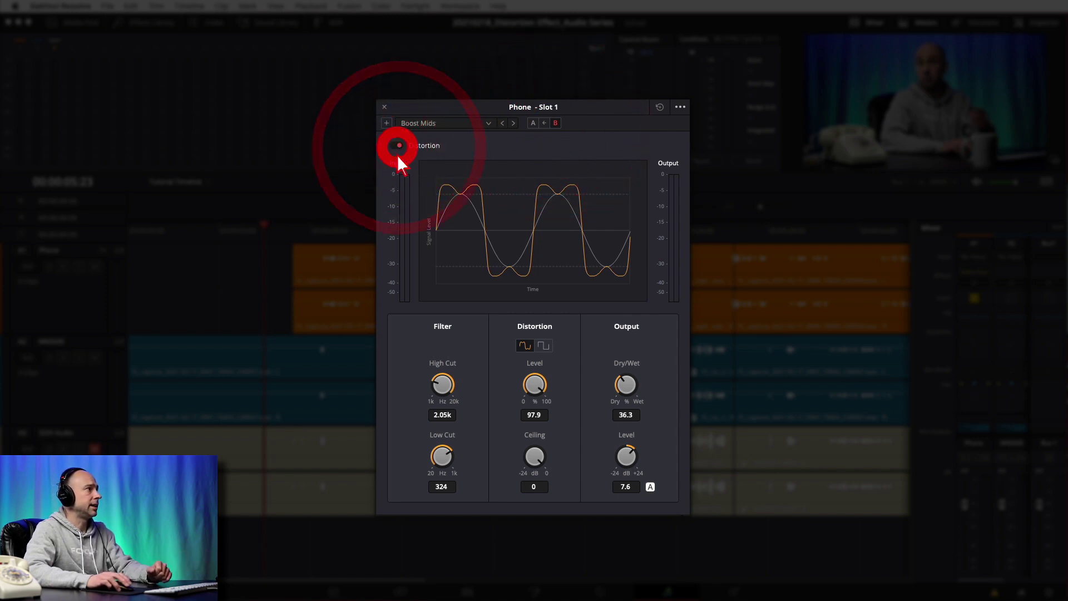
pyautogui.click(396, 146)
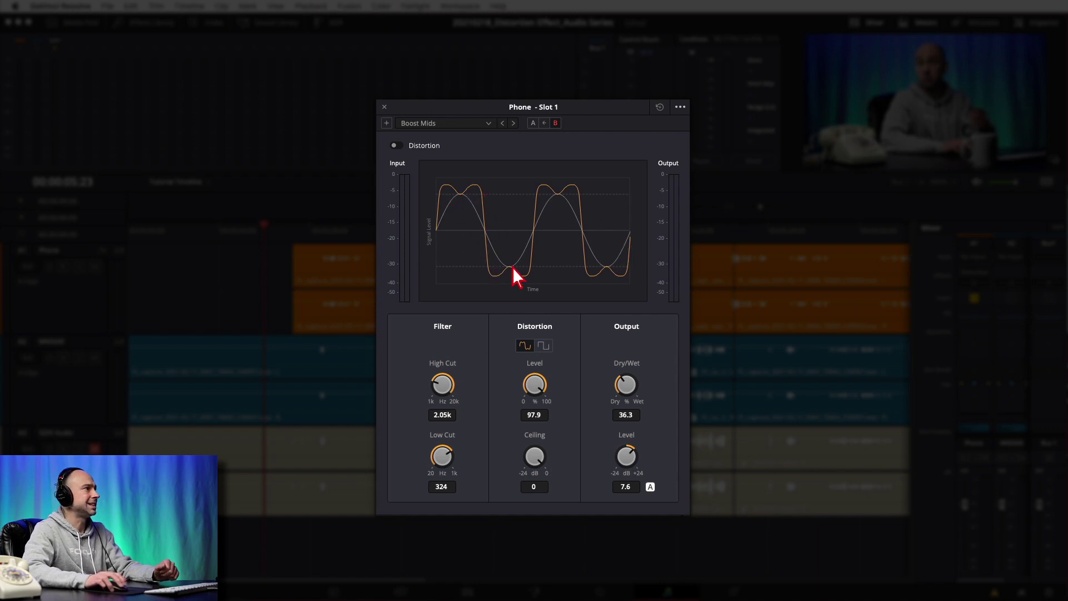
# Step: Pick the Fuzz Face preset from the distortion preset list, after trying Boost Presence
pyautogui.click(478, 124)
pyautogui.click(465, 148)
pyautogui.click(468, 129)
pyautogui.click(449, 174)
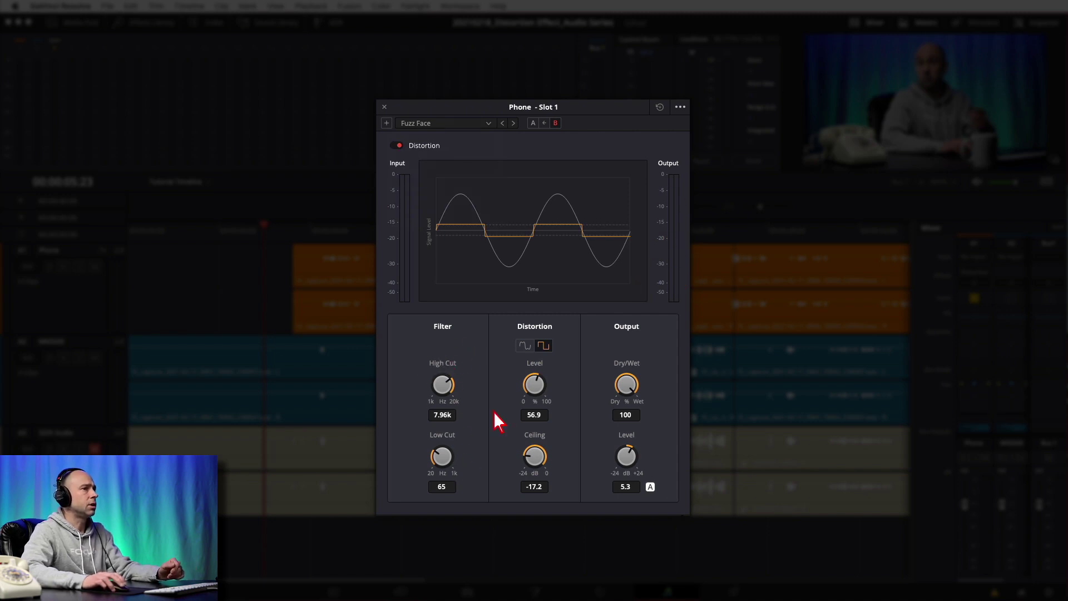
# Step: Audition the High Cut and Low Cut knobs, ending with filters at 20k and 20
pyautogui.doubleClick(446, 384)
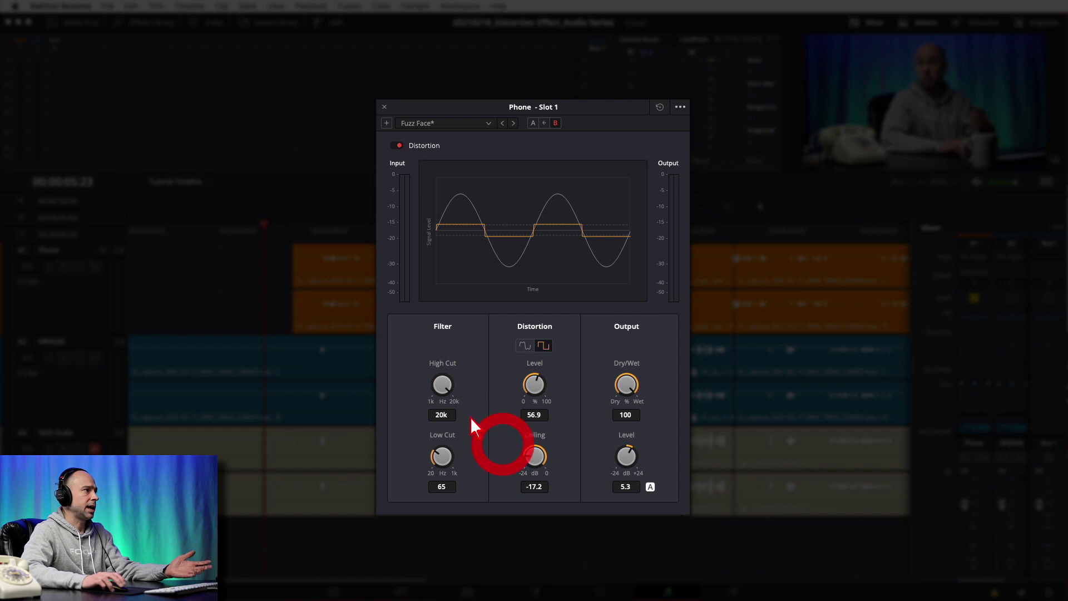
pyautogui.moveTo(424, 390); pyautogui.dragTo(323, 416)
pyautogui.click(440, 382)
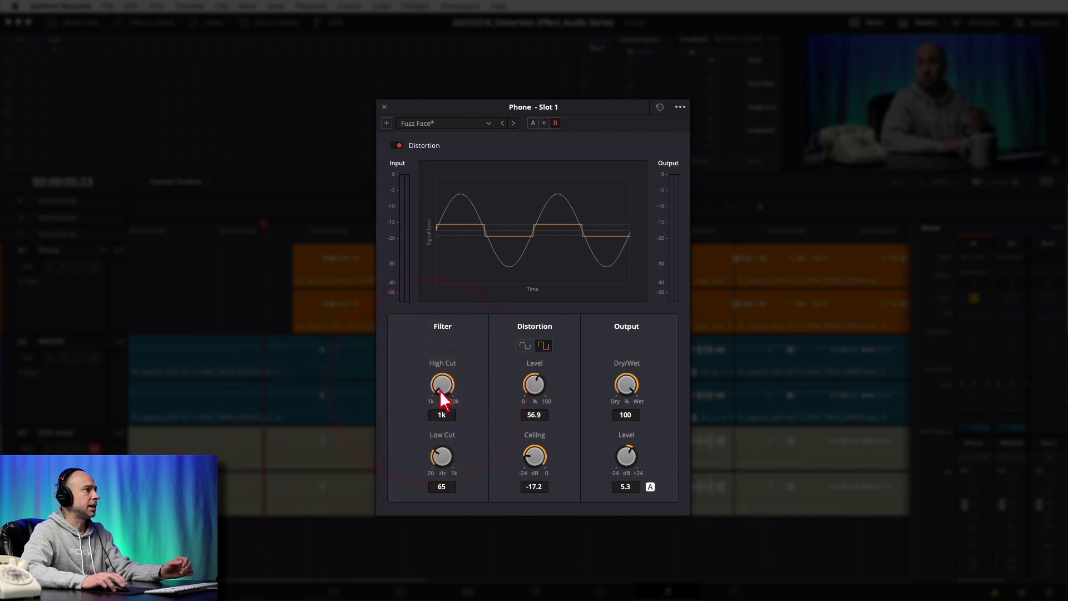
pyautogui.click(443, 385)
pyautogui.doubleClick(445, 386)
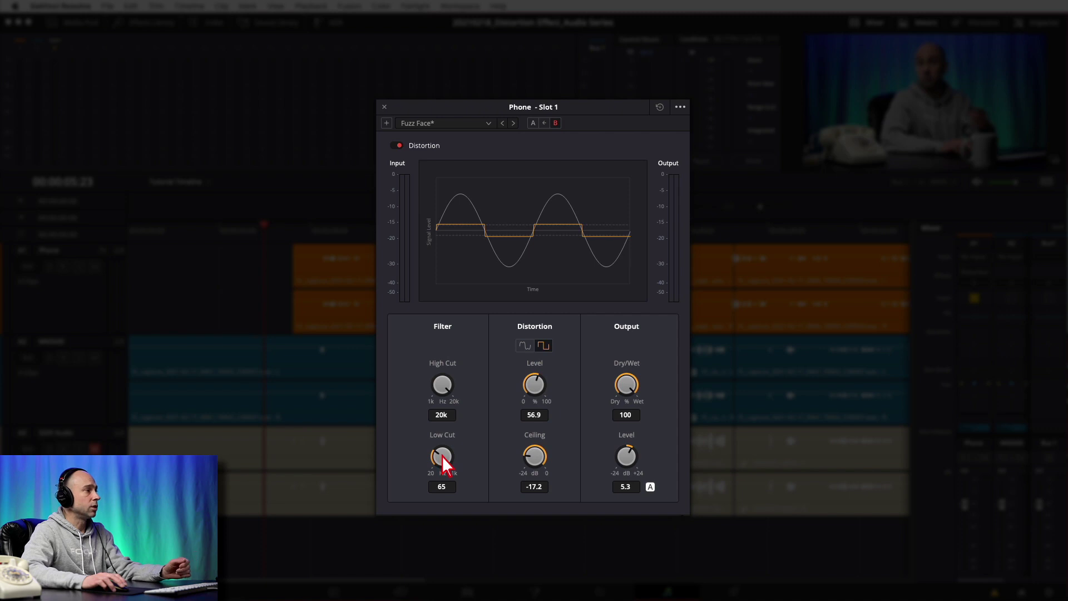
pyautogui.moveTo(439, 454); pyautogui.dragTo(507, 488)
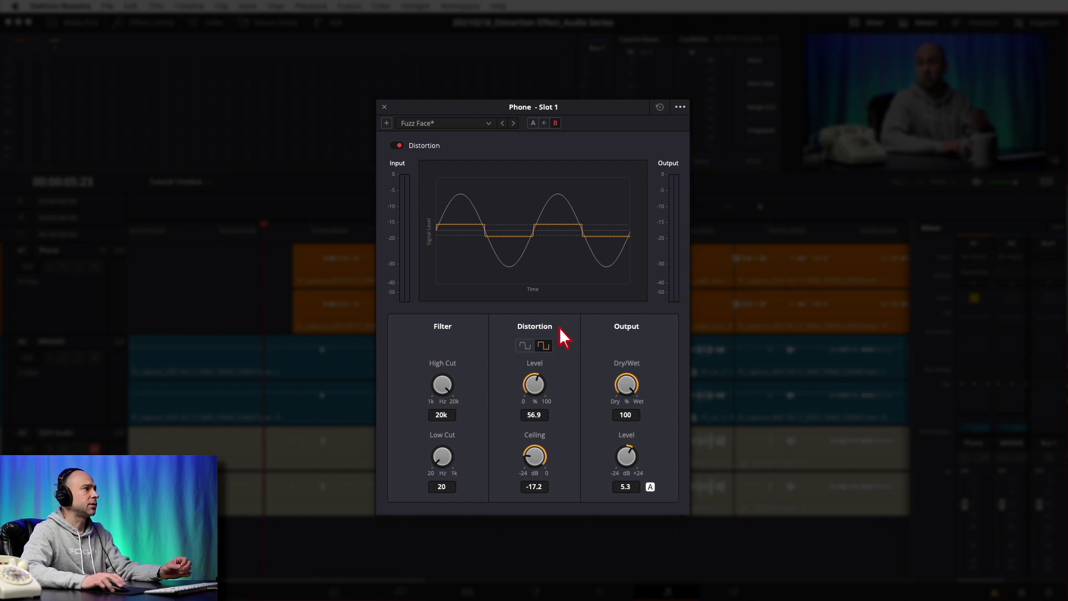
pyautogui.click(527, 346)
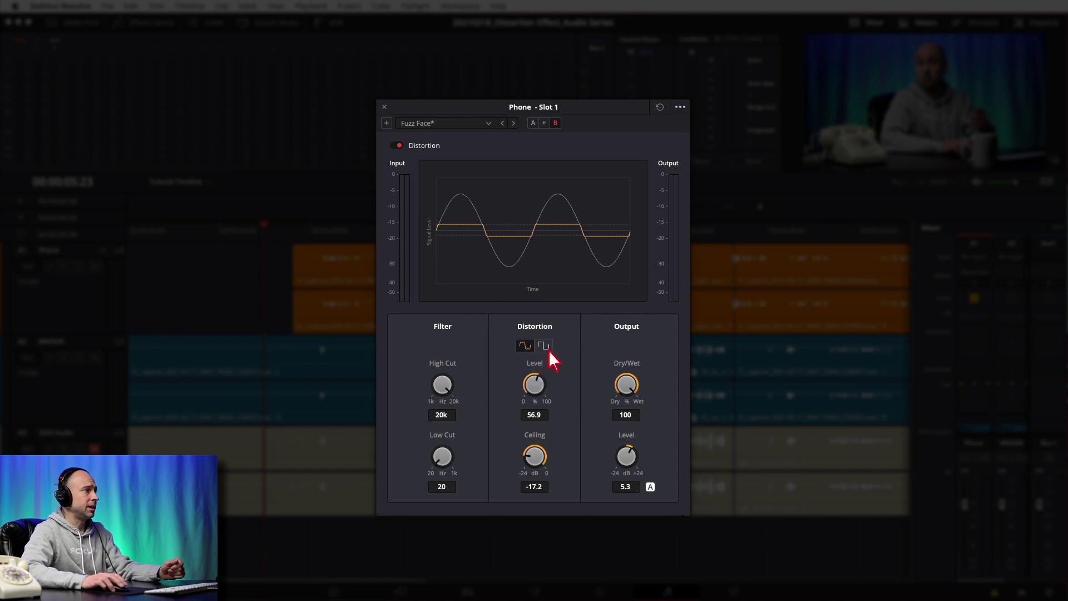
pyautogui.click(544, 346)
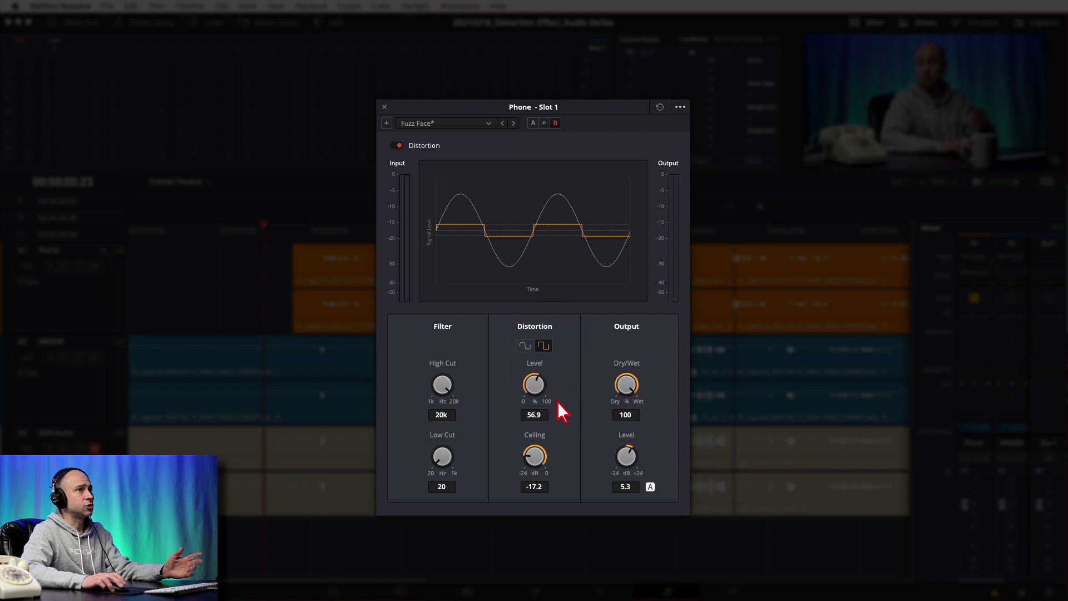
pyautogui.click(526, 346)
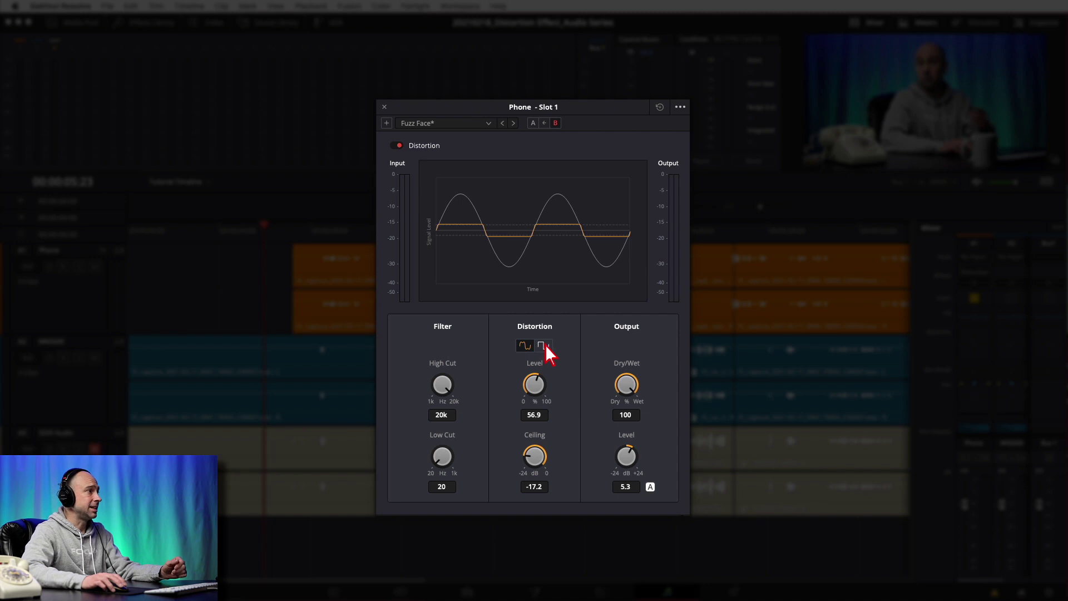
pyautogui.click(544, 348)
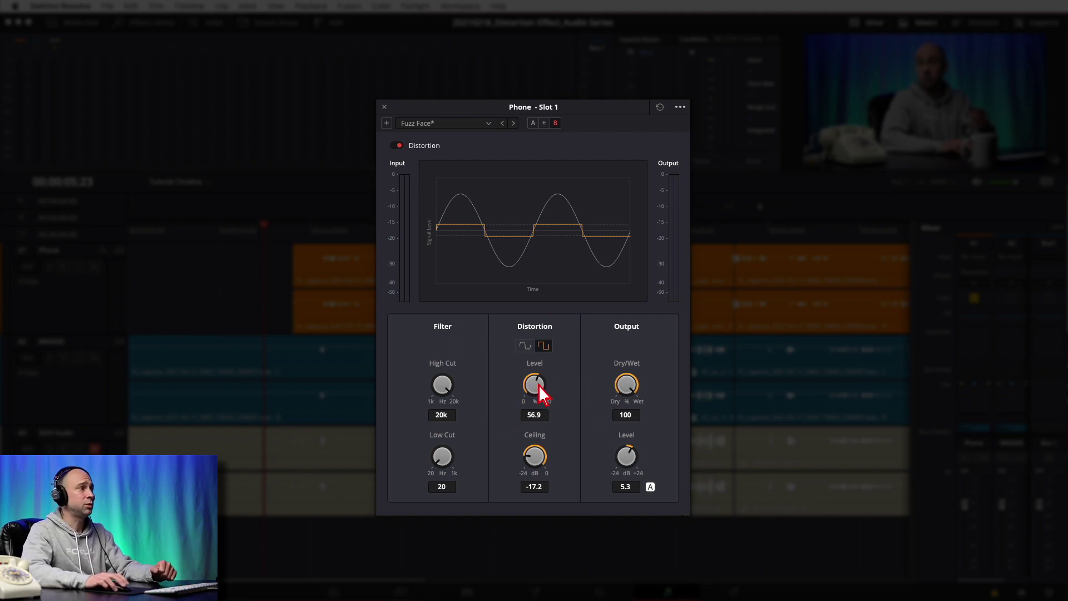
# Step: Sweep the distortion Level, reset it to 50, and raise the Ceiling to -9.6 dB
pyautogui.moveTo(533, 385); pyautogui.dragTo(587, 401)
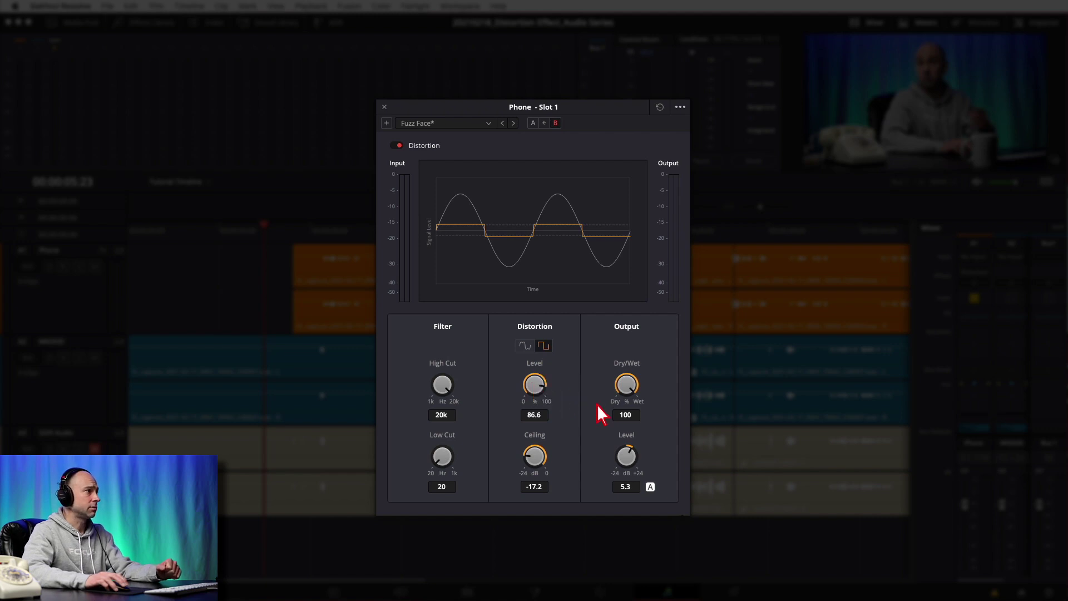
pyautogui.moveTo(528, 387); pyautogui.dragTo(329, 415)
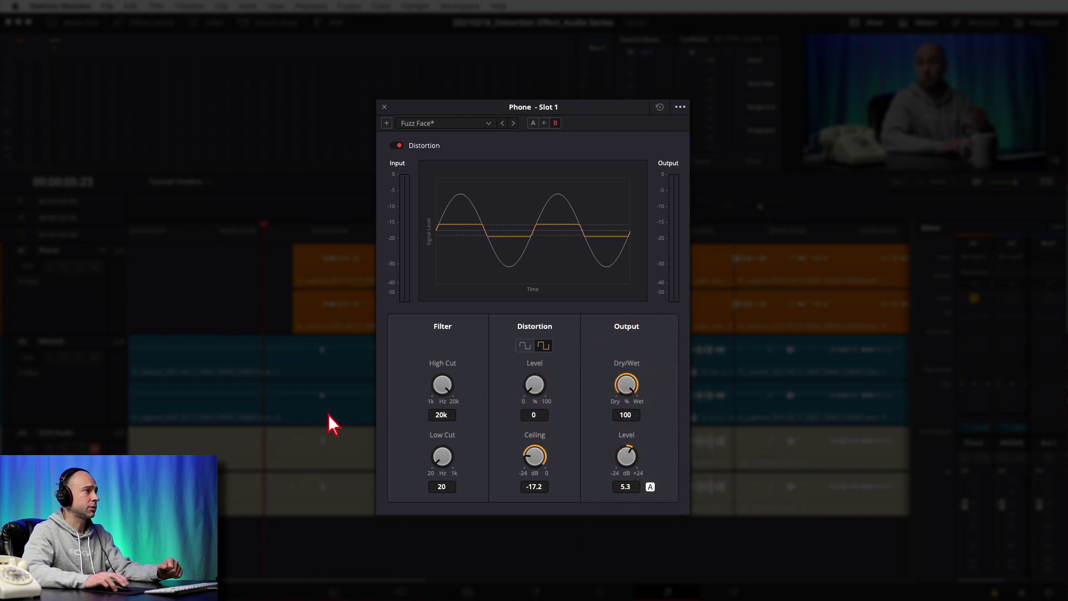
pyautogui.doubleClick(532, 385)
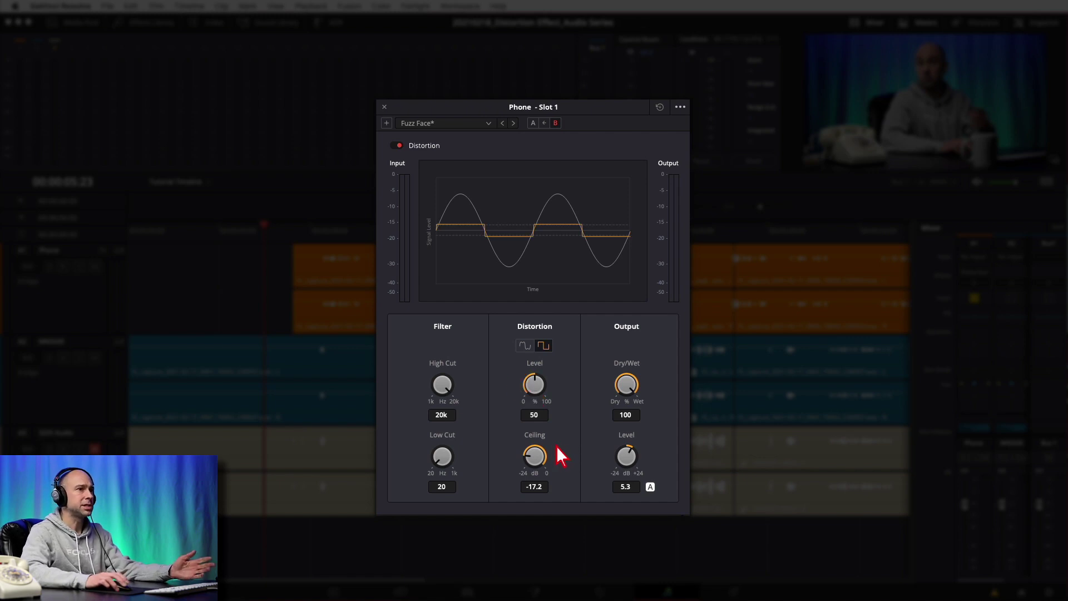
pyautogui.moveTo(539, 453)
pyautogui.mouseDown()
pyautogui.moveTo(565, 453)
pyautogui.moveTo(530, 457)
pyautogui.moveTo(575, 455)
pyautogui.moveTo(543, 454)
pyautogui.mouseUp()
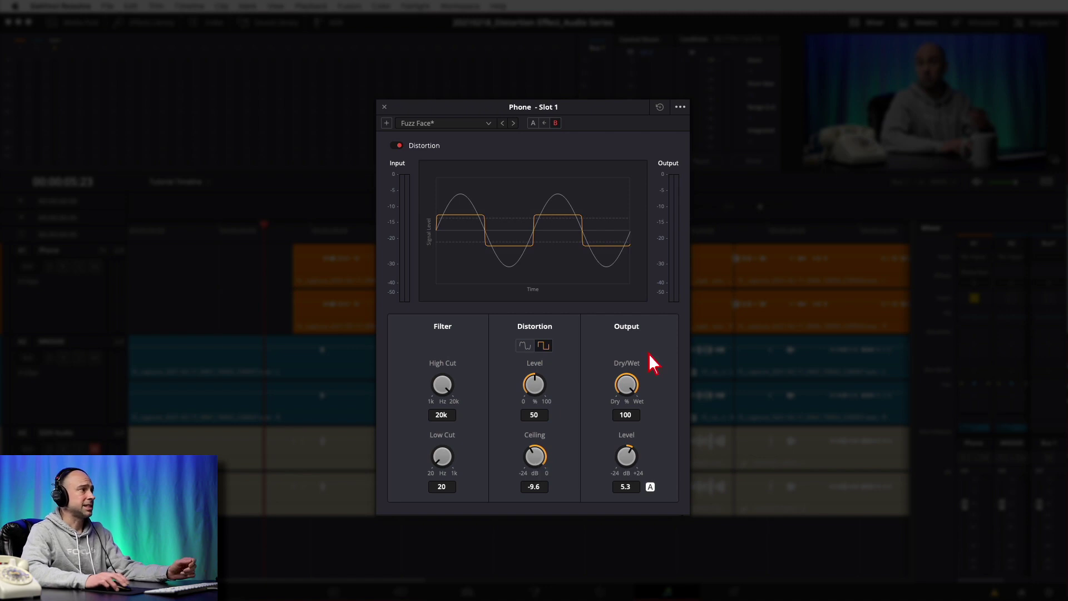
# Step: Lower the distortion's Dry/Wet mix to 63.3% and raise its output Level to 7.7 dB
pyautogui.moveTo(631, 383); pyautogui.dragTo(882, 394)
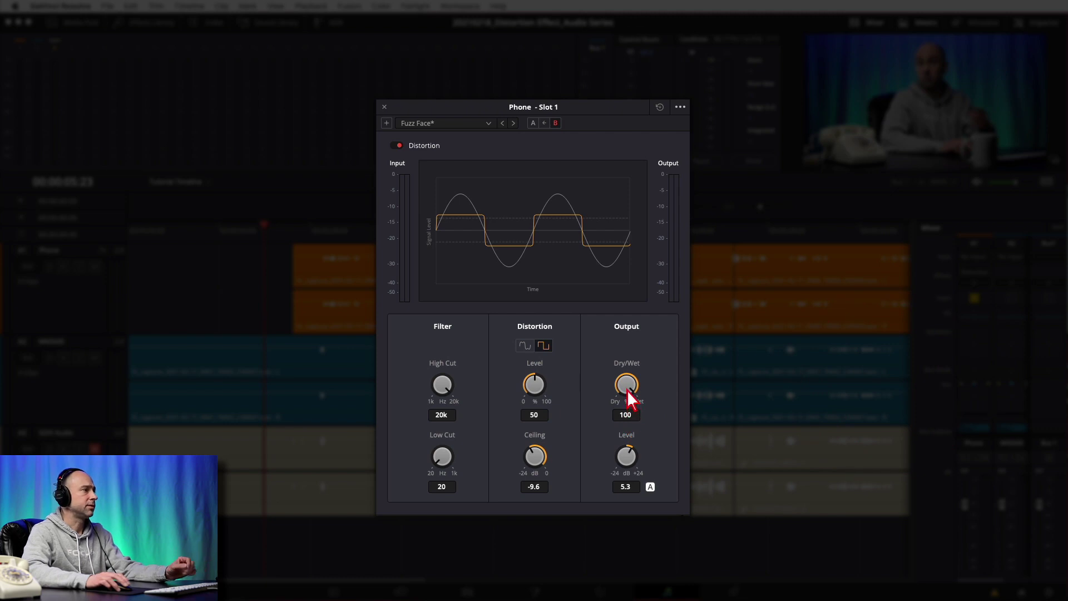
pyautogui.moveTo(631, 388); pyautogui.dragTo(834, 410)
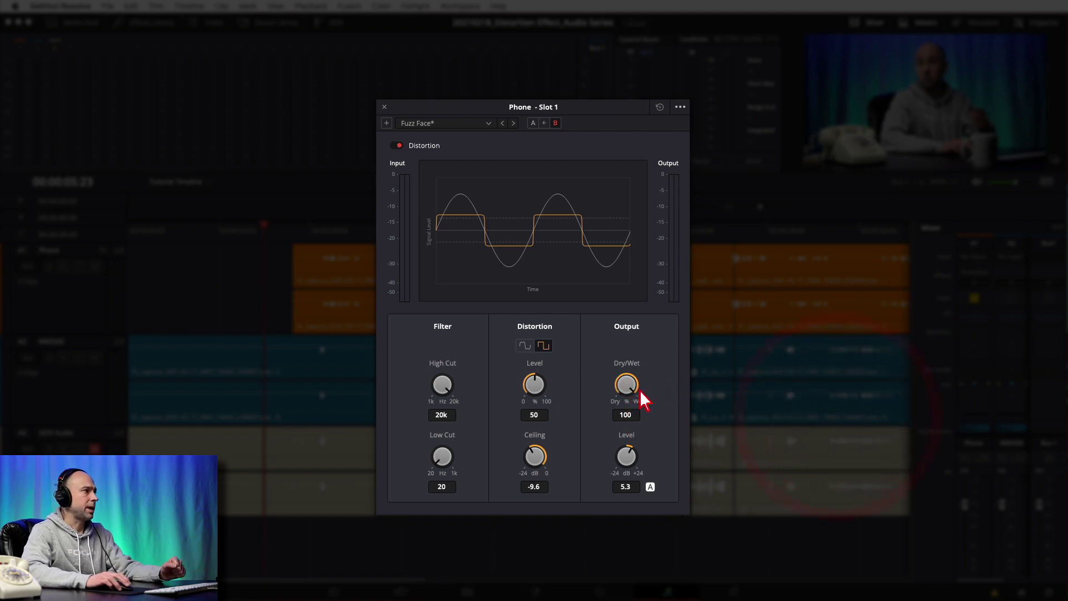
pyautogui.moveTo(619, 391); pyautogui.dragTo(592, 391)
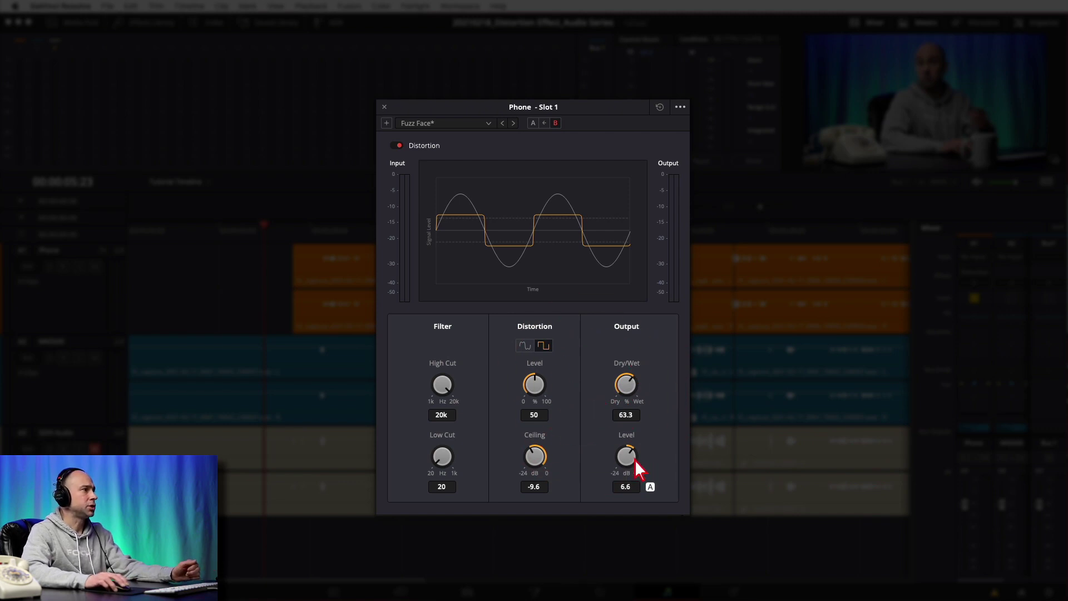
pyautogui.moveTo(637, 426); pyautogui.dragTo(638, 429)
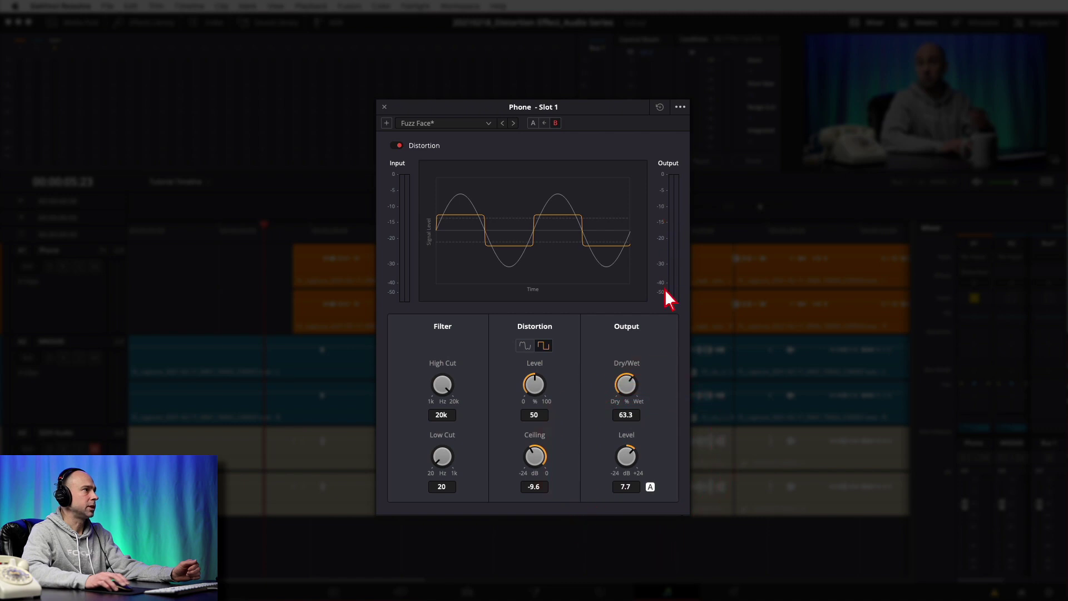
# Step: Set the distortion's output Level to 10.8 dB and move the window up and right
pyautogui.click(633, 460)
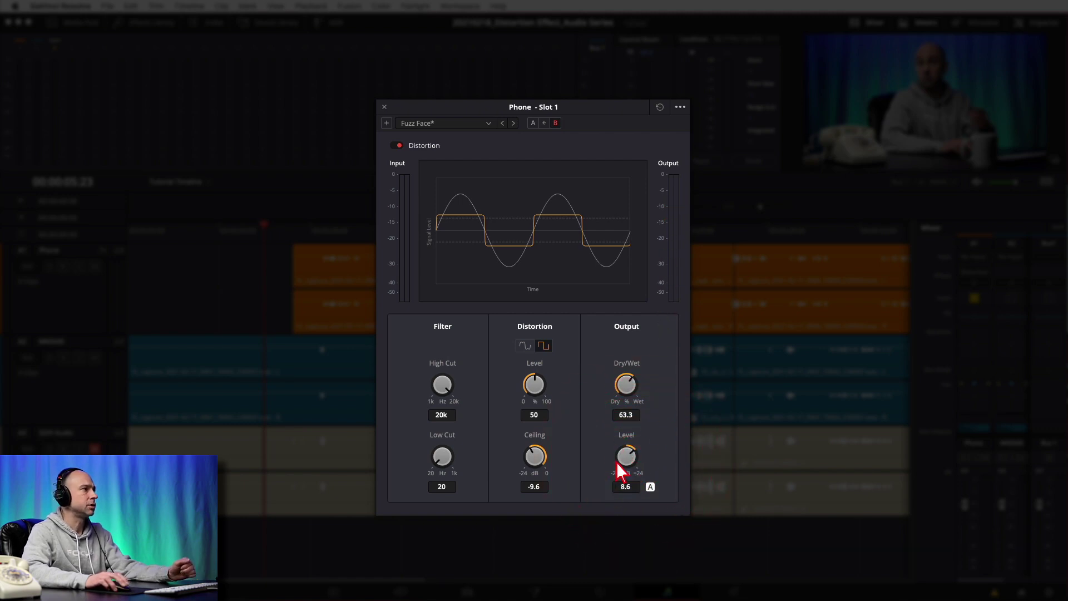
pyautogui.click(650, 488)
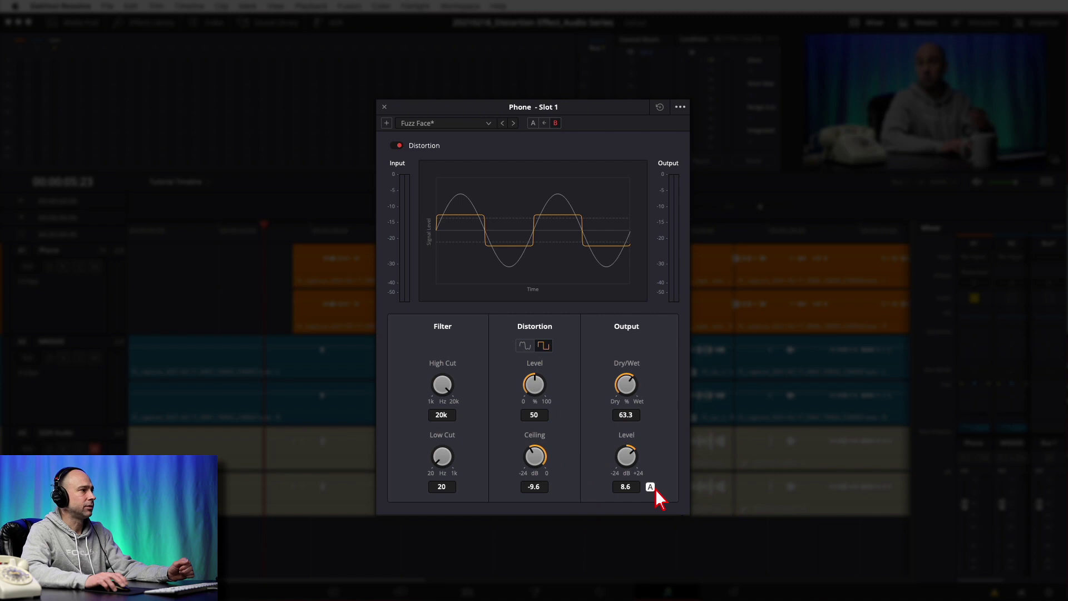
pyautogui.click(650, 487)
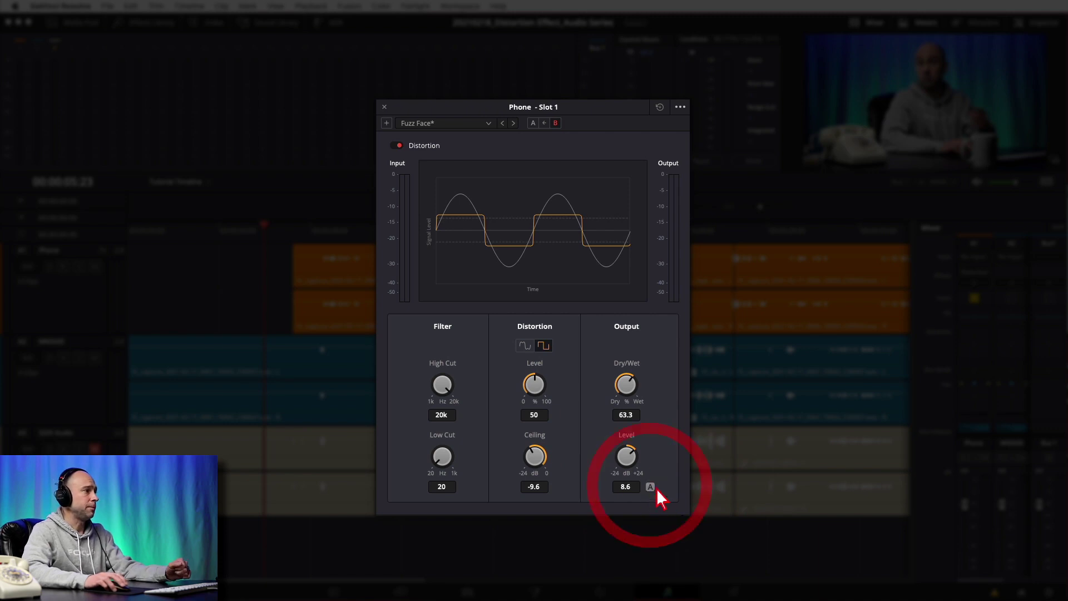
pyautogui.moveTo(634, 455); pyautogui.dragTo(649, 483)
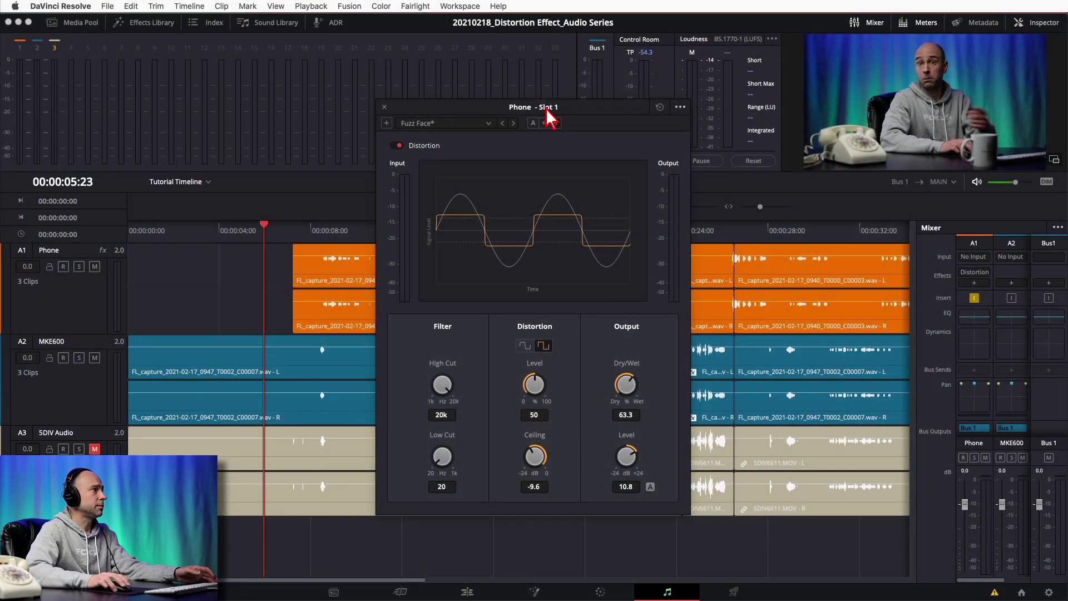
pyautogui.moveTo(547, 111); pyautogui.dragTo(653, 102)
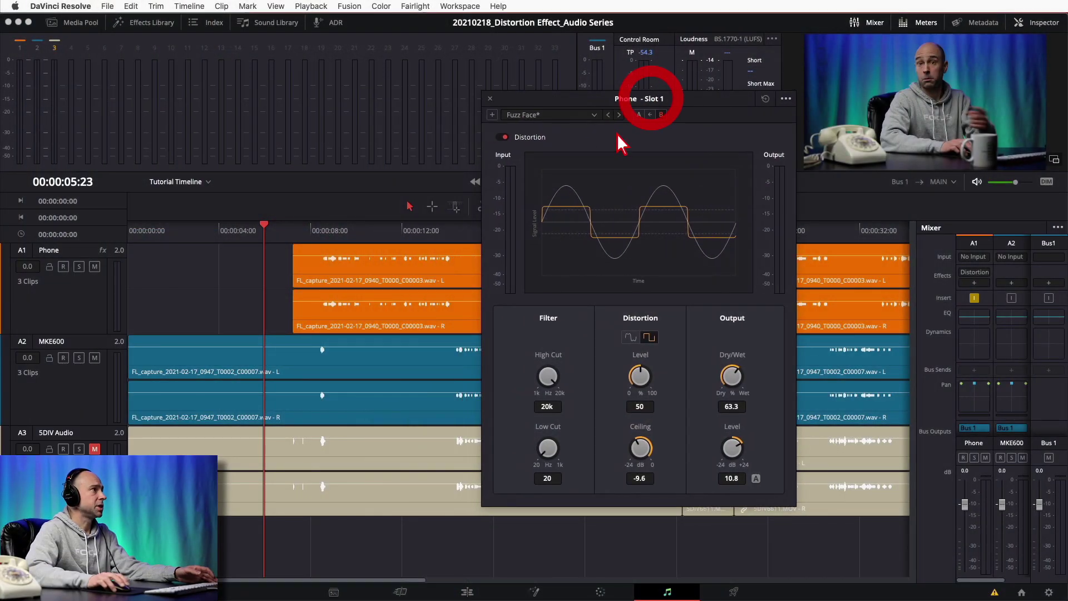
# Step: Load the LoFi Radio preset on the Phone distortion and shift its window right
pyautogui.click(593, 115)
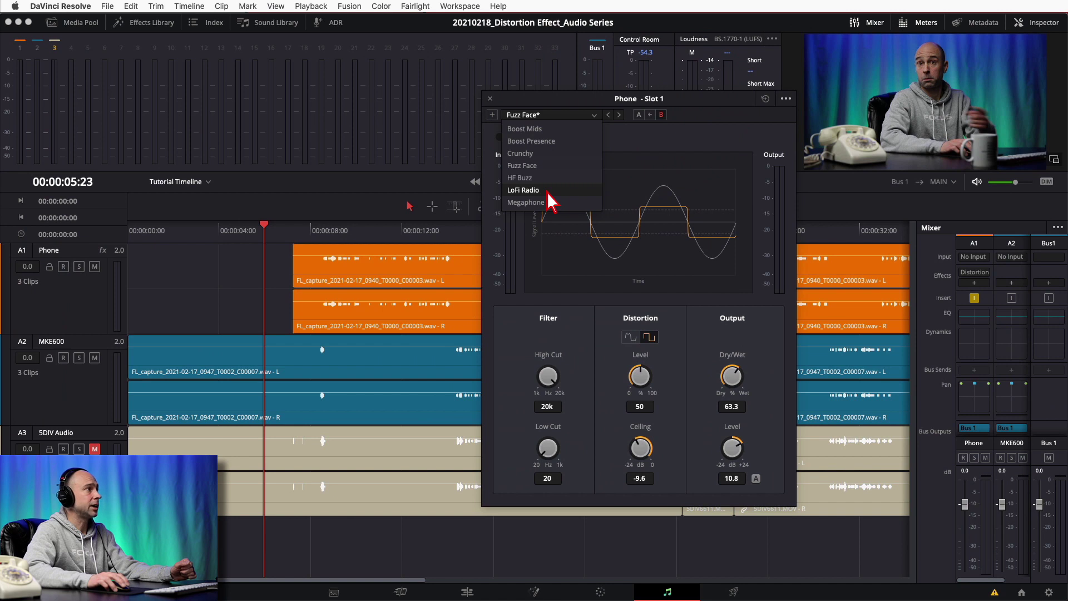
pyautogui.click(548, 190)
pyautogui.moveTo(521, 103); pyautogui.dragTo(680, 113)
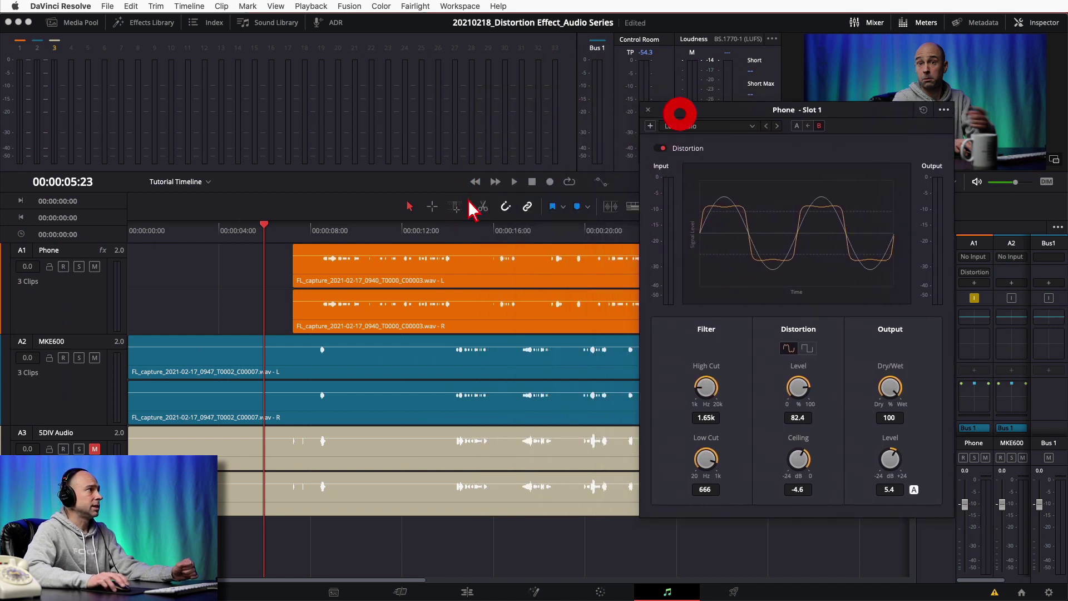
# Step: Solo the Phone track, bypass the distortion, and put the playhead at 00:00:08:12
pyautogui.click(79, 267)
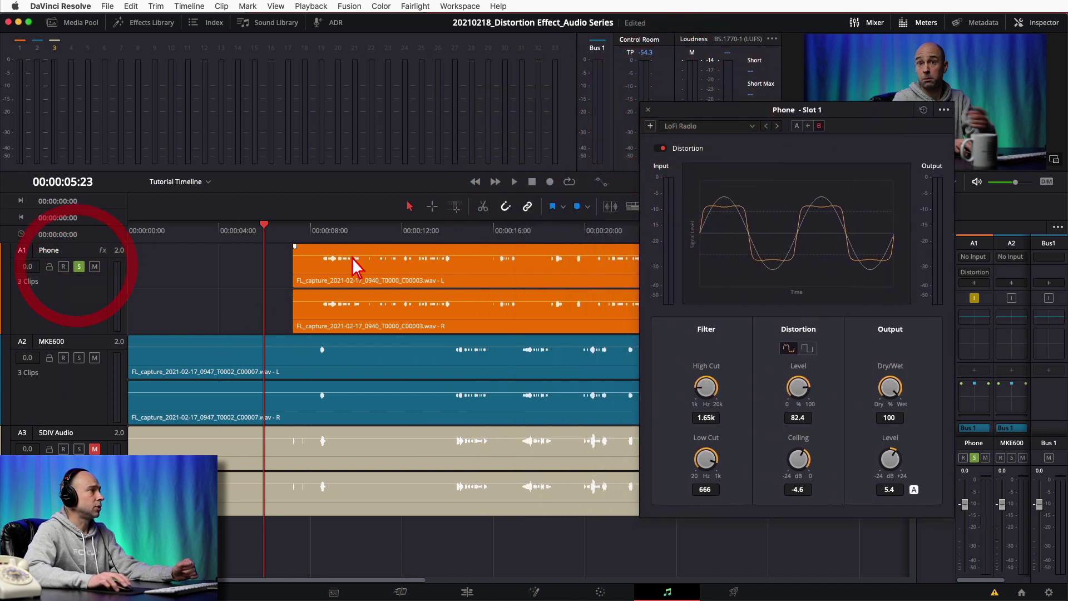
pyautogui.click(661, 149)
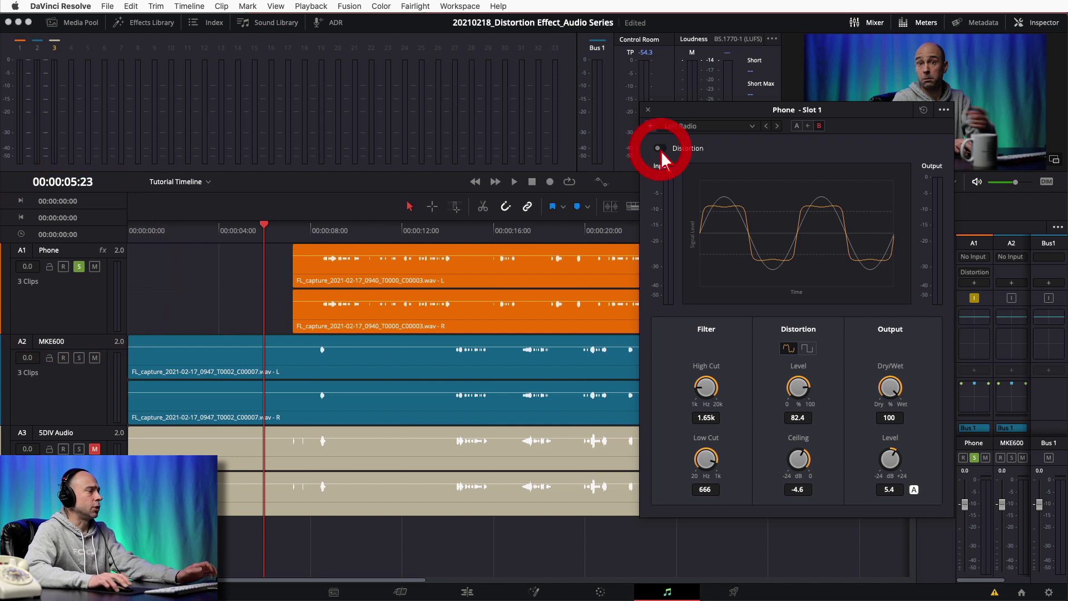
pyautogui.click(322, 232)
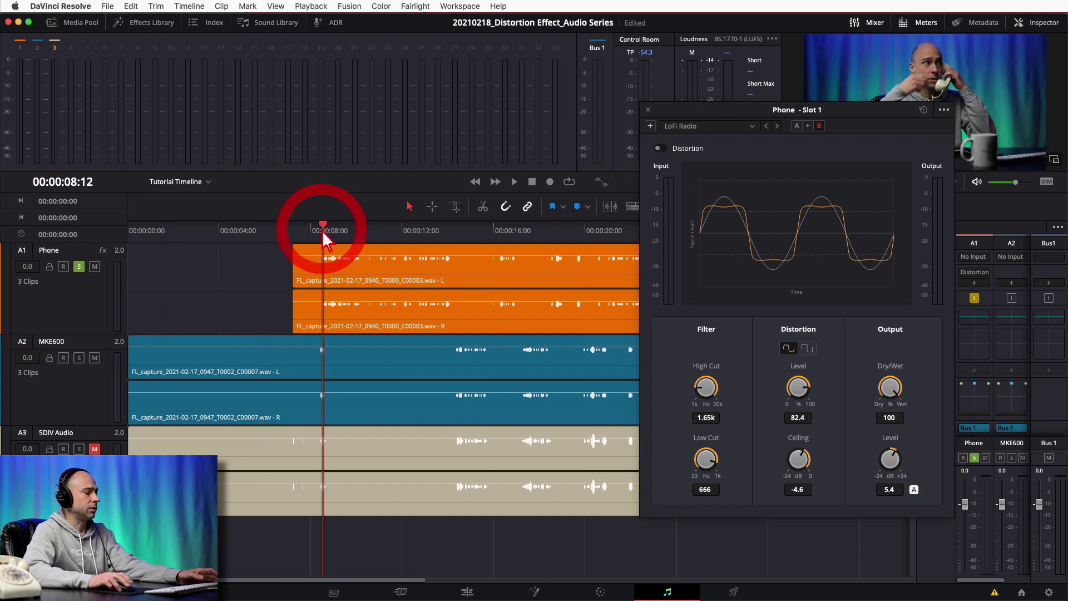
# Step: Play the dry Phone audio, then enable the LoFi Radio distortion and play it again
pyautogui.press('space')
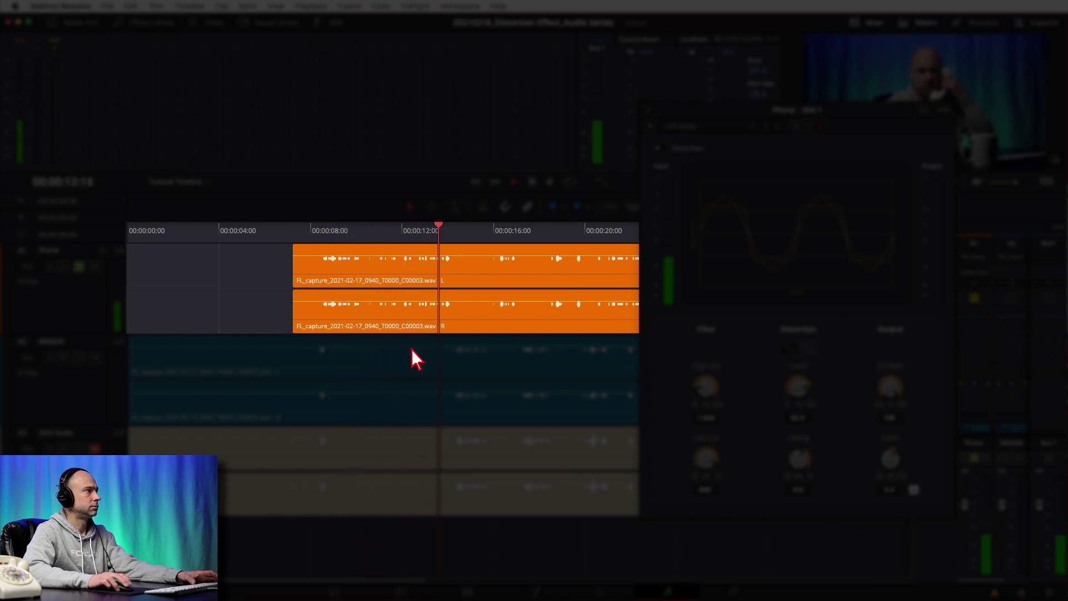
pyautogui.press('space')
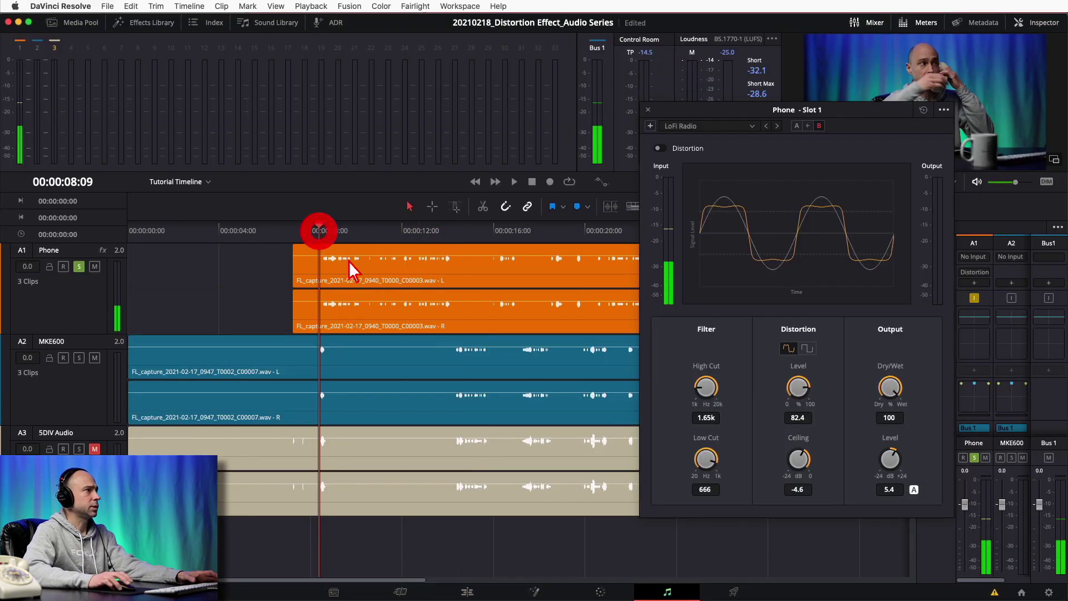
pyautogui.click(658, 148)
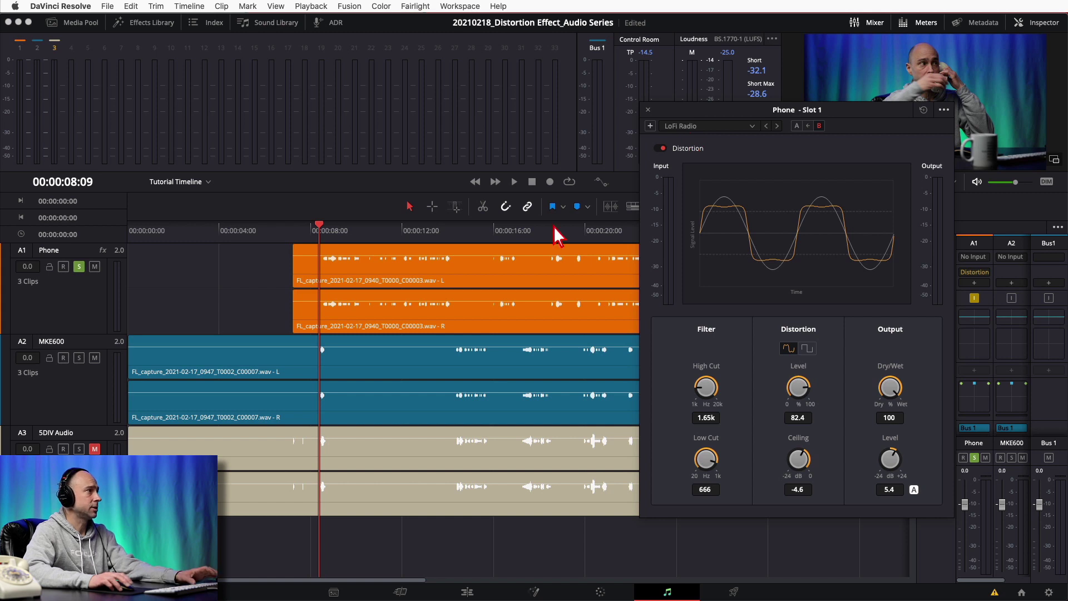
pyautogui.press('space')
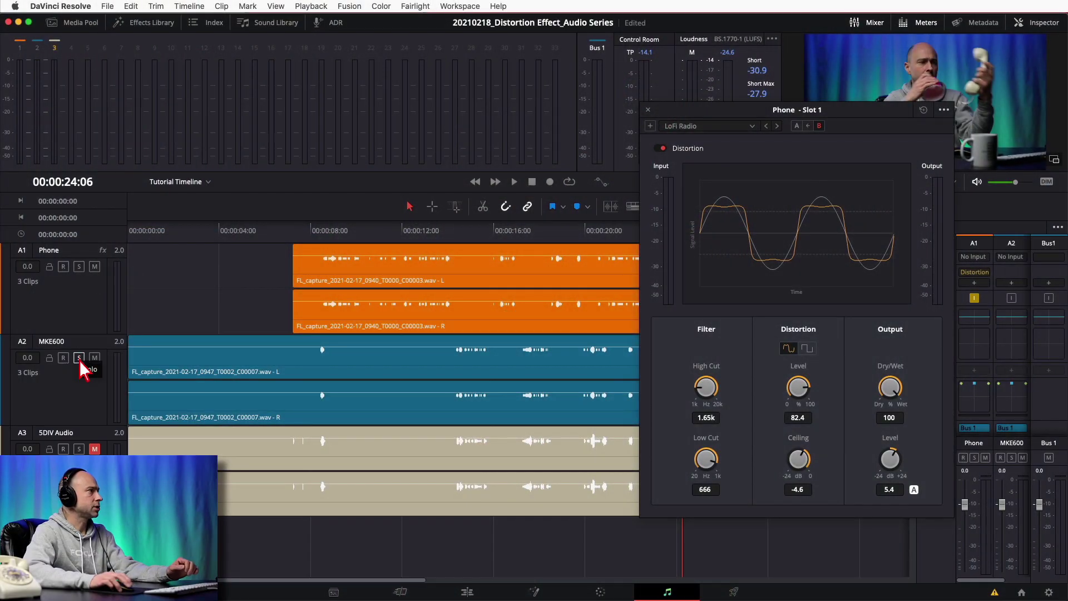
# Step: Solo MKE600, select its short clip near 24 s, and close the Phone distortion window
pyautogui.click(79, 358)
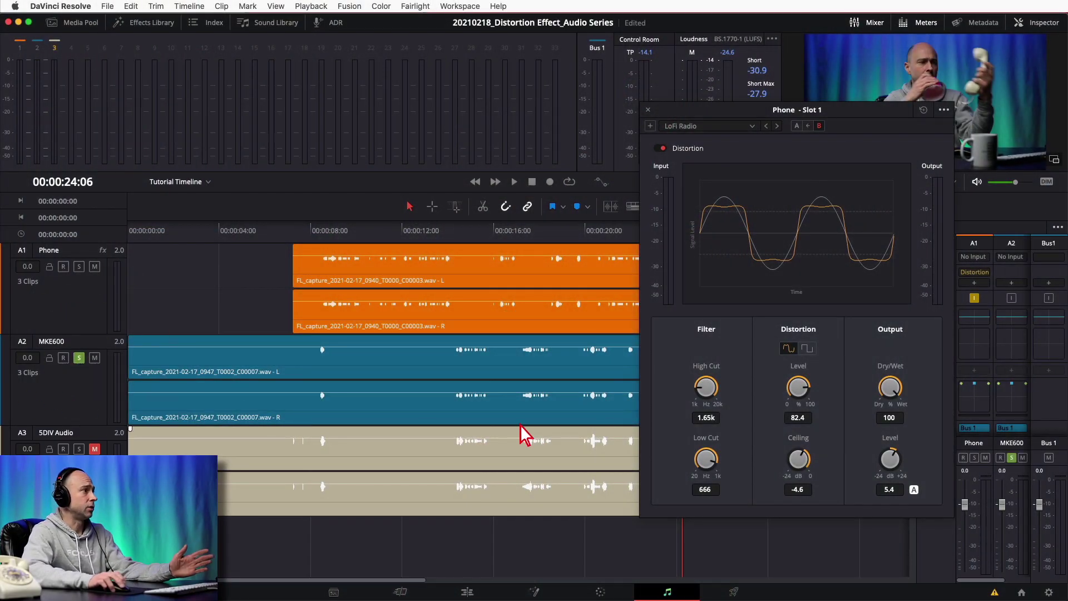
pyautogui.hscroll(10, 592, 432)
pyautogui.click(420, 427)
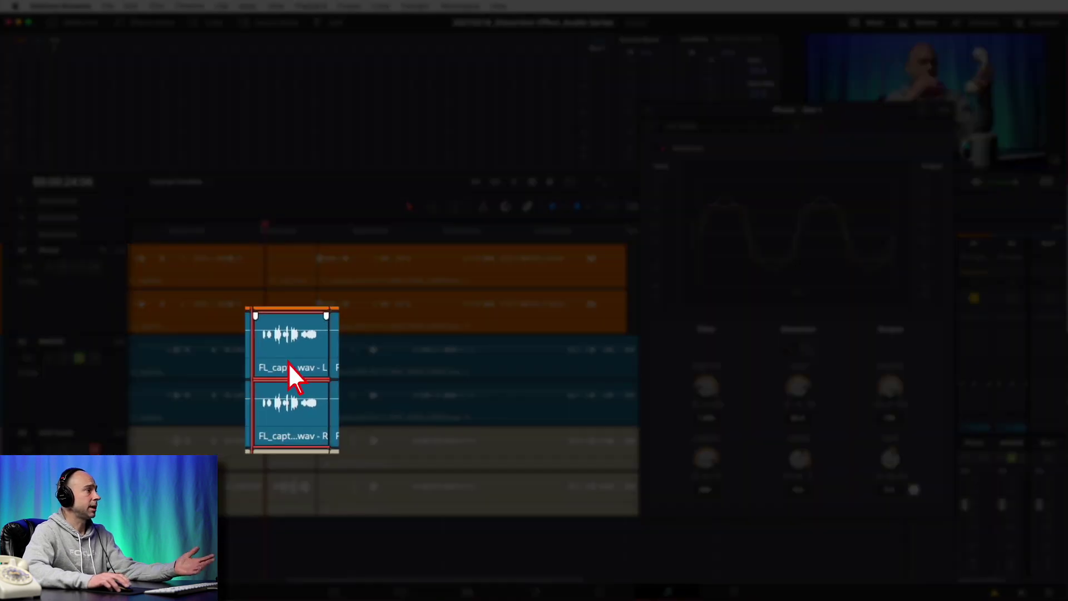
pyautogui.click(283, 419)
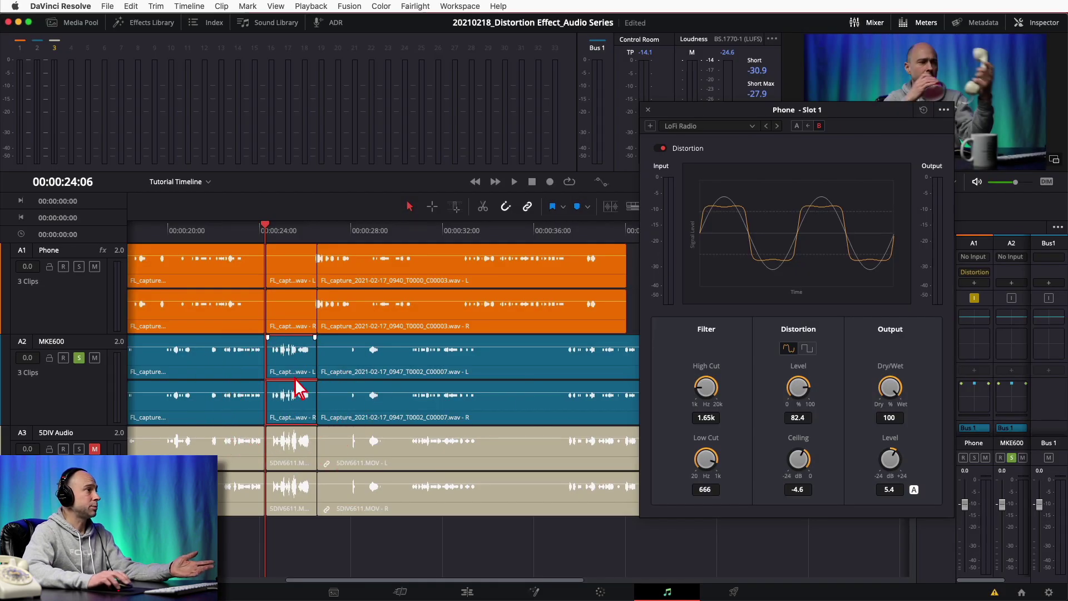
pyautogui.click(648, 109)
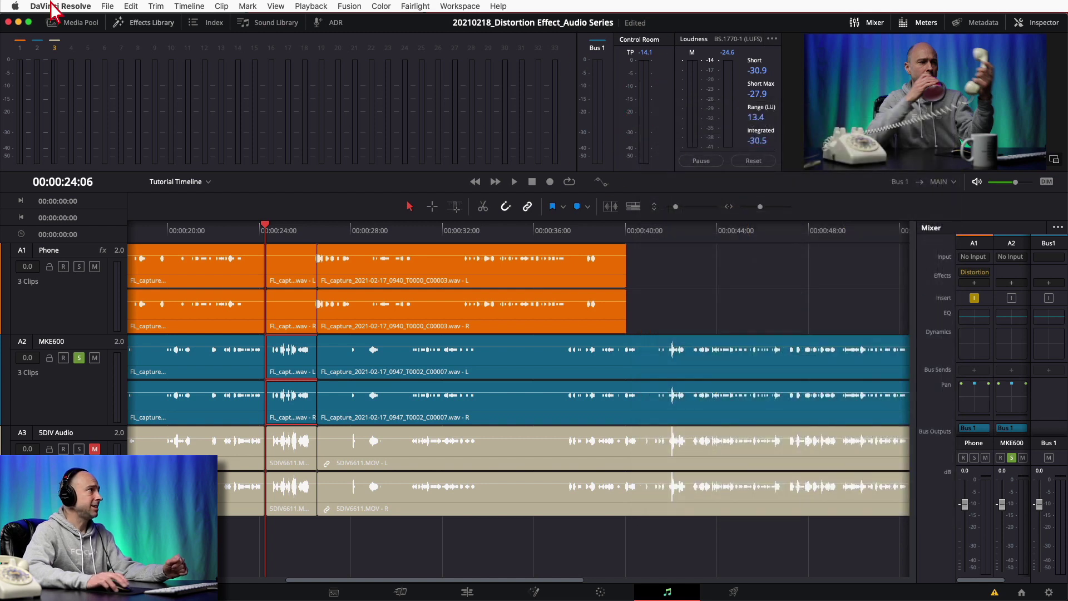
# Step: Drop a Fairlight Distortion effect onto the short MKE600 clip on A2 and load its Megaphone preset
pyautogui.click(150, 25)
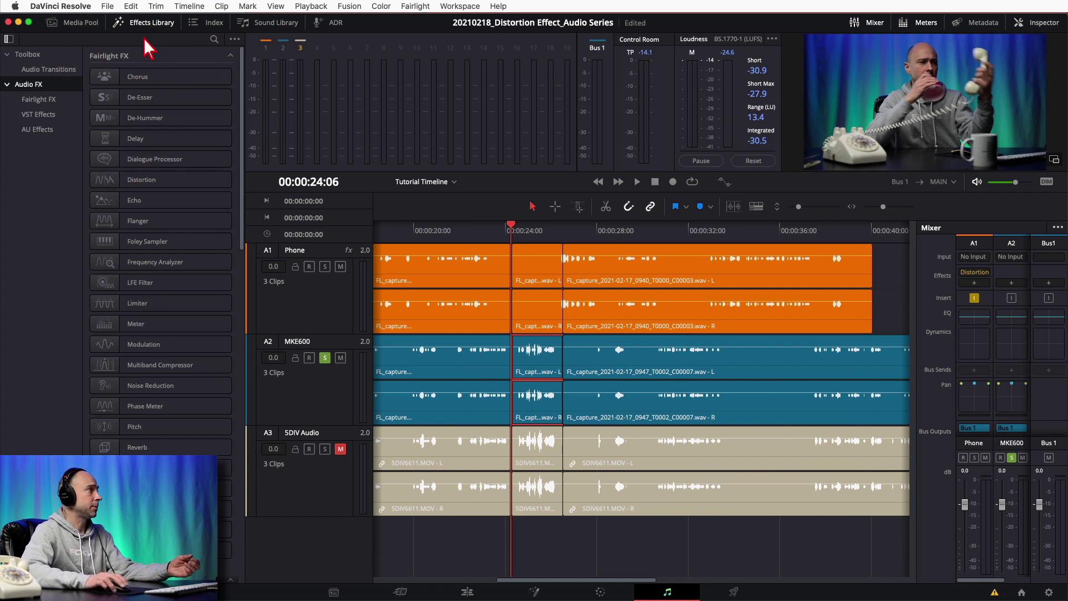
pyautogui.moveTo(118, 188); pyautogui.dragTo(533, 404)
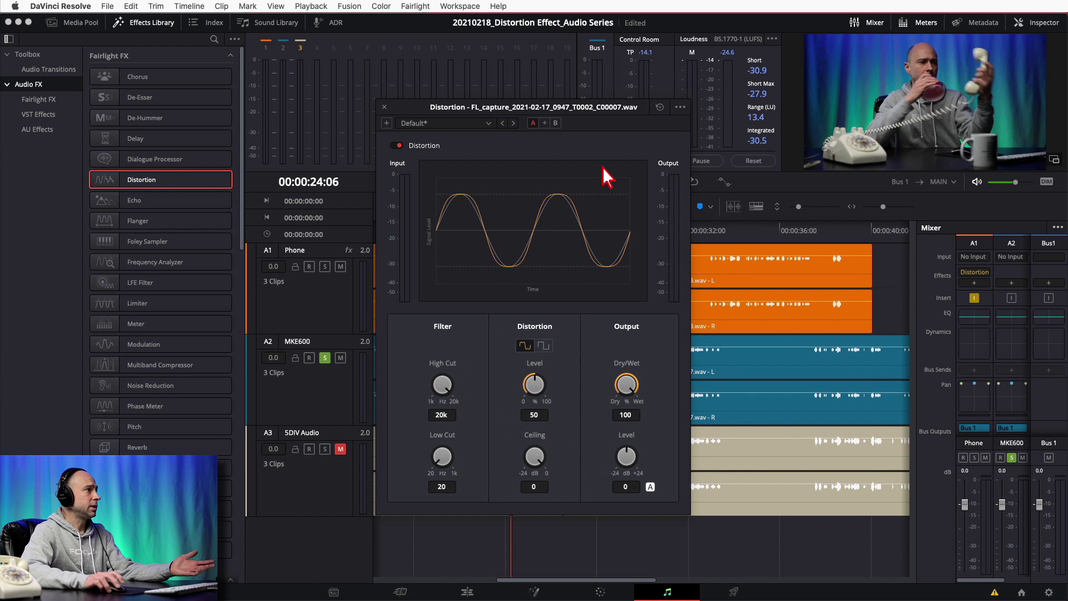
pyautogui.click(488, 123)
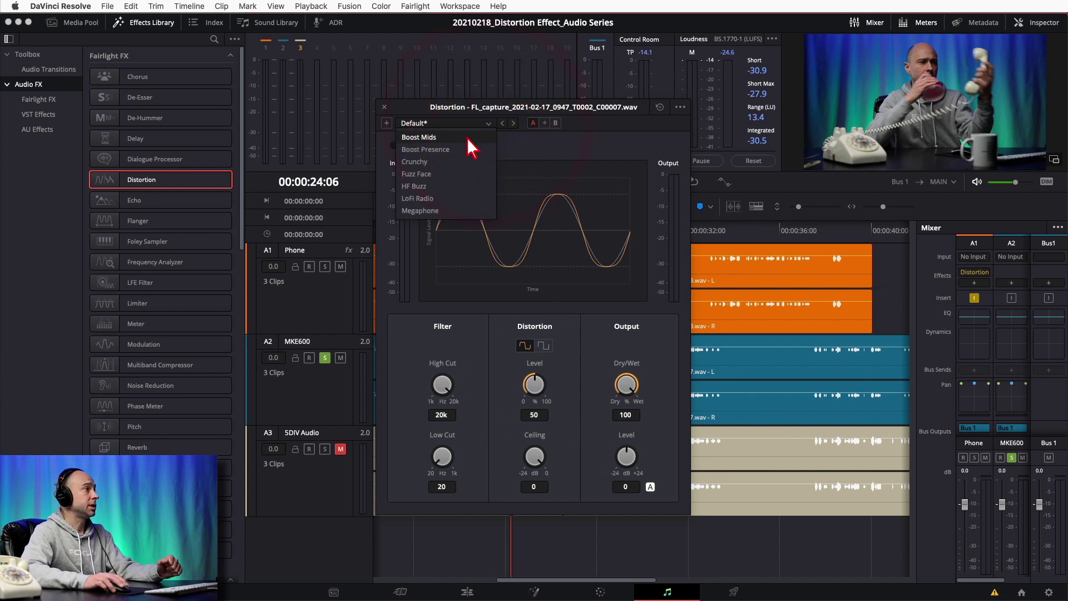
pyautogui.click(433, 211)
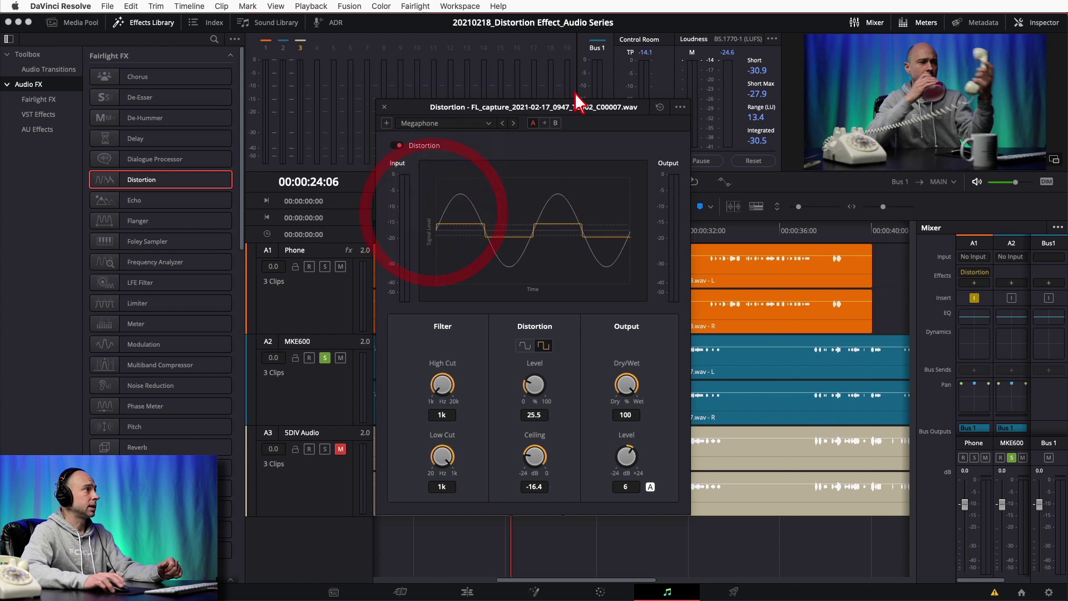
pyautogui.moveTo(580, 116); pyautogui.dragTo(945, 102)
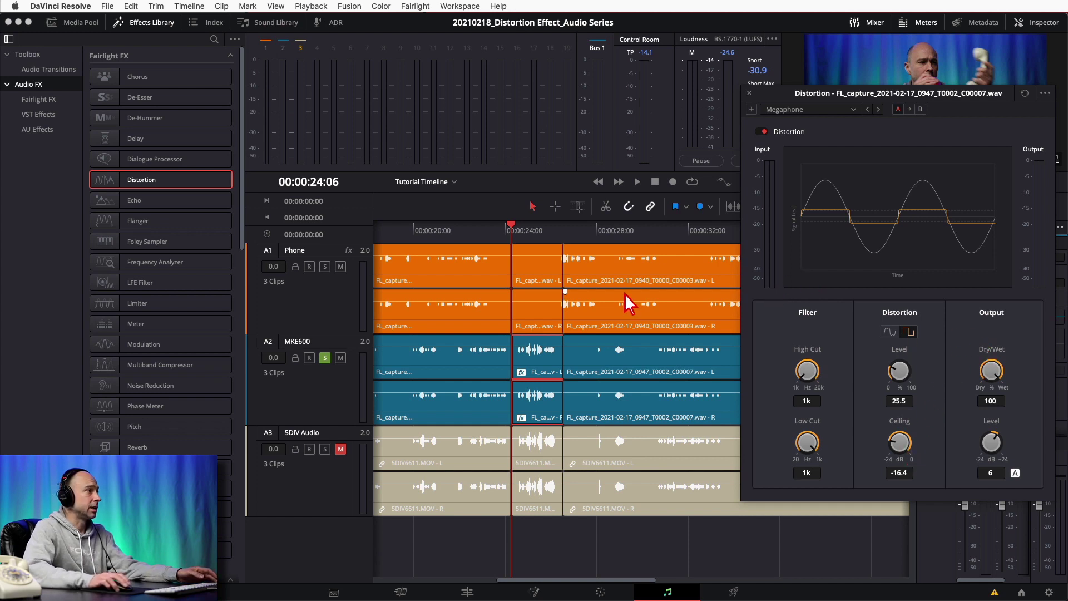
# Step: Loop-play the marked range from 24:06 to 26:11
pyautogui.click(579, 208)
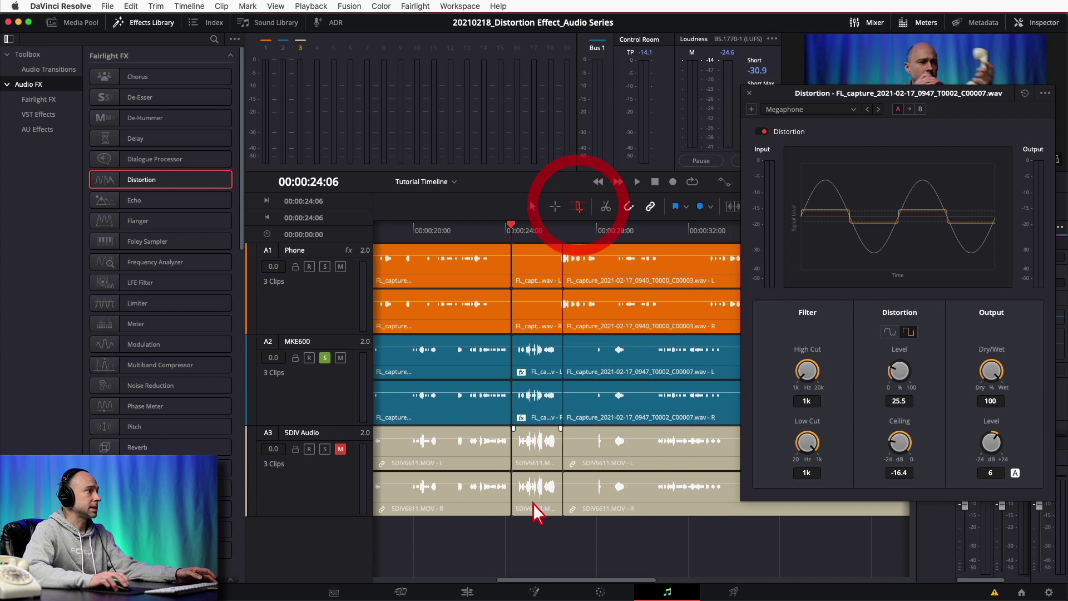
pyautogui.moveTo(516, 555); pyautogui.dragTo(560, 227)
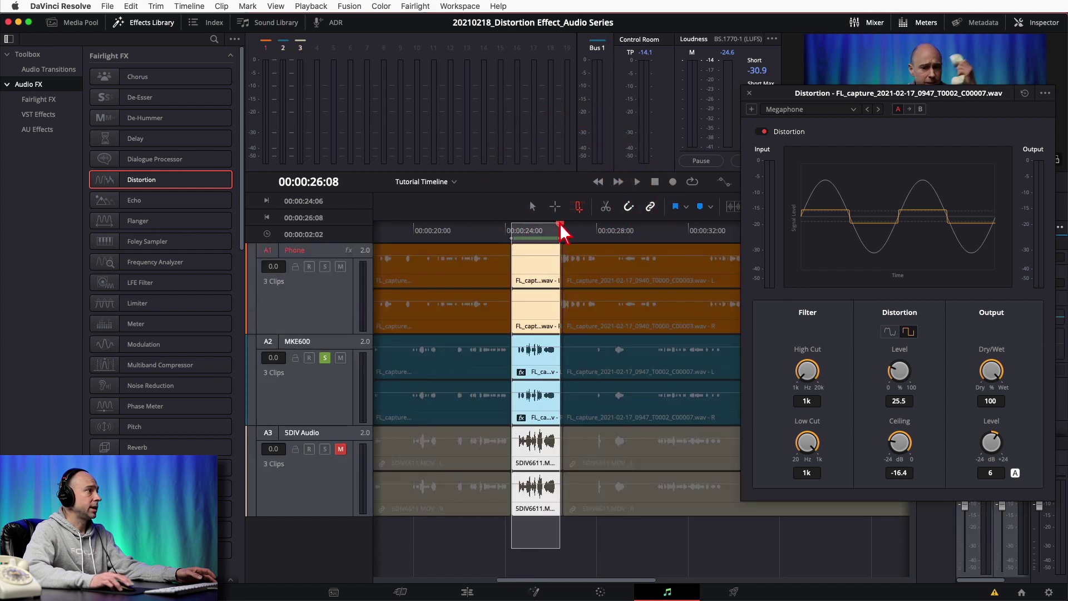
pyautogui.click(692, 183)
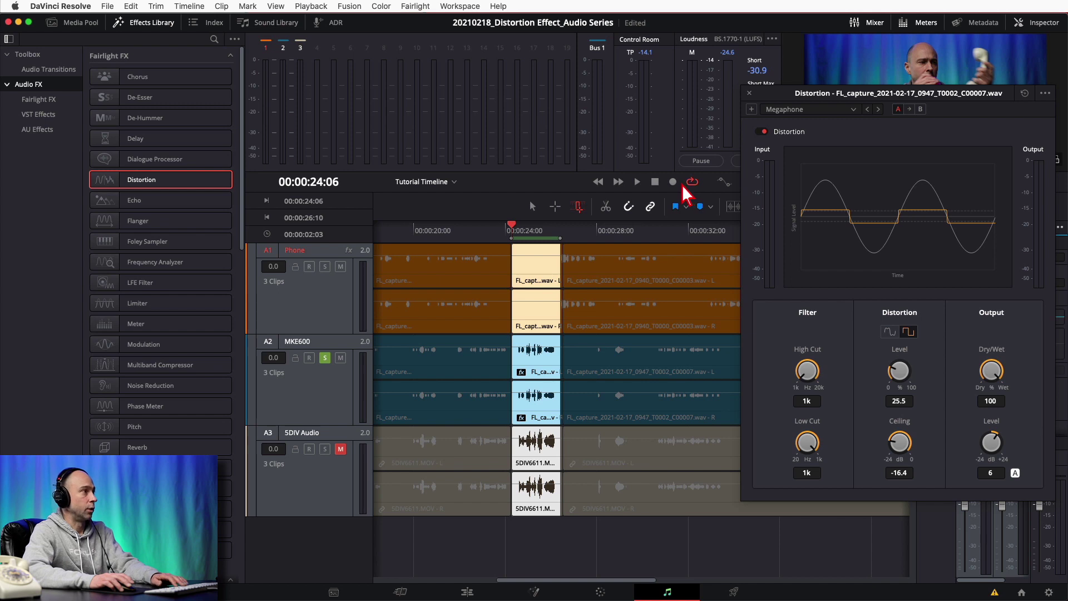
pyautogui.press('space')
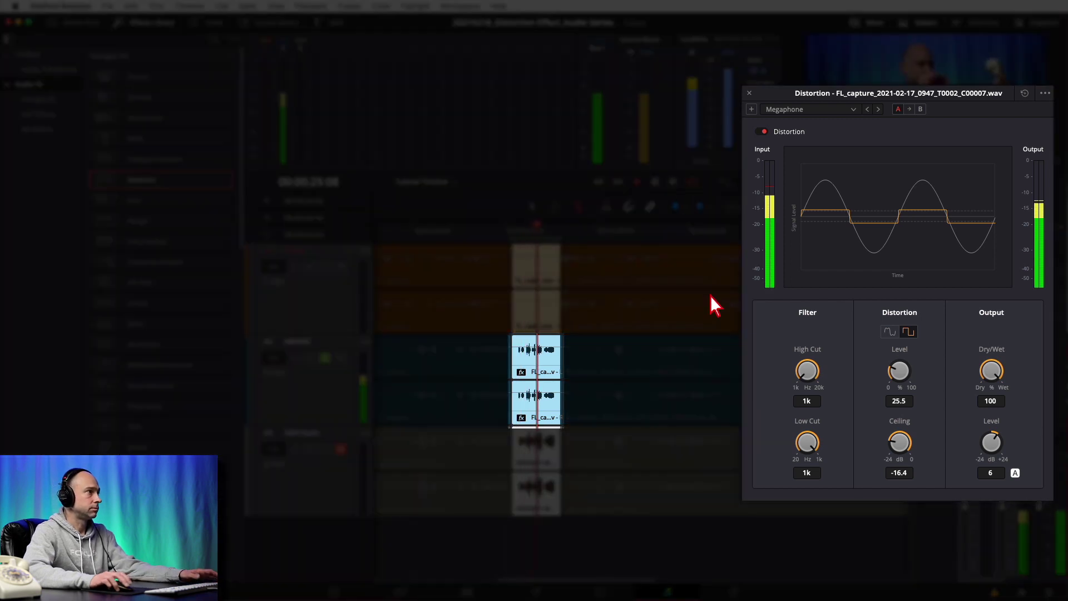
# Step: Tune the distortion to High Cut 5.71k, Low Cut 443 and Level 60.5 with soft clipping
pyautogui.click(808, 374)
pyautogui.moveTo(806, 367)
pyautogui.mouseDown()
pyautogui.moveTo(823, 369)
pyautogui.moveTo(813, 366)
pyautogui.mouseUp()
pyautogui.moveTo(873, 379); pyautogui.dragTo(901, 382)
pyautogui.click(889, 332)
pyautogui.moveTo(806, 442); pyautogui.dragTo(855, 373)
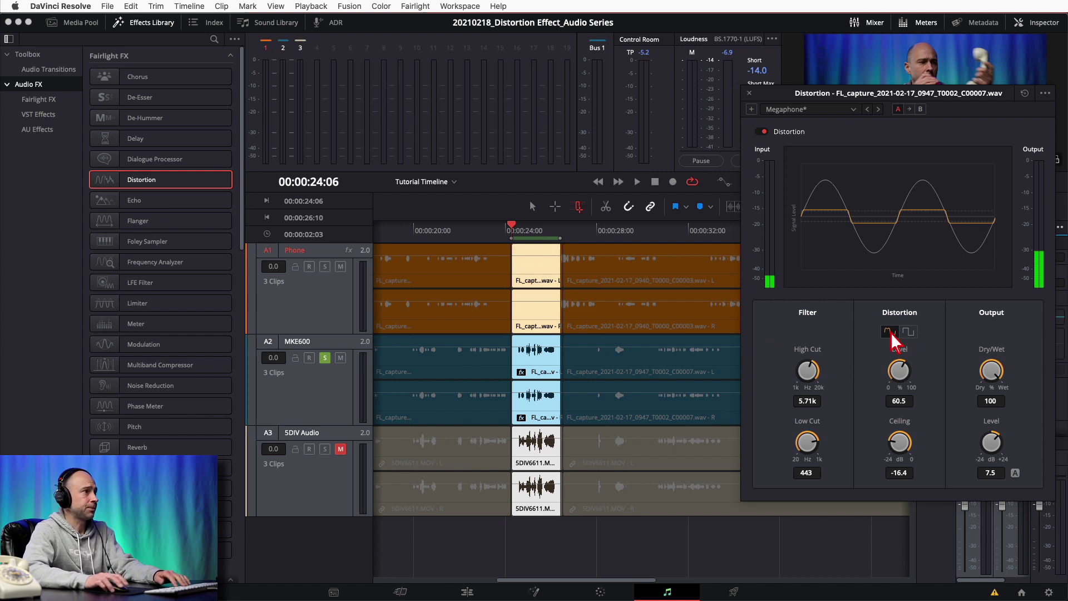
# Step: Switch the distortion to hard clipping while auditioning the loop
pyautogui.press('space')
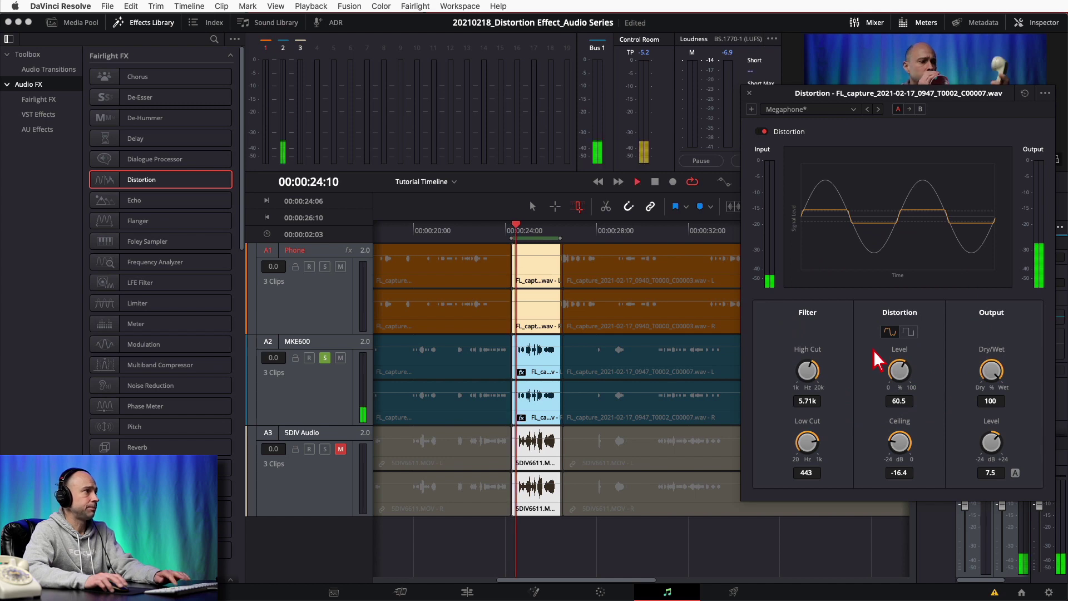
pyautogui.click(908, 333)
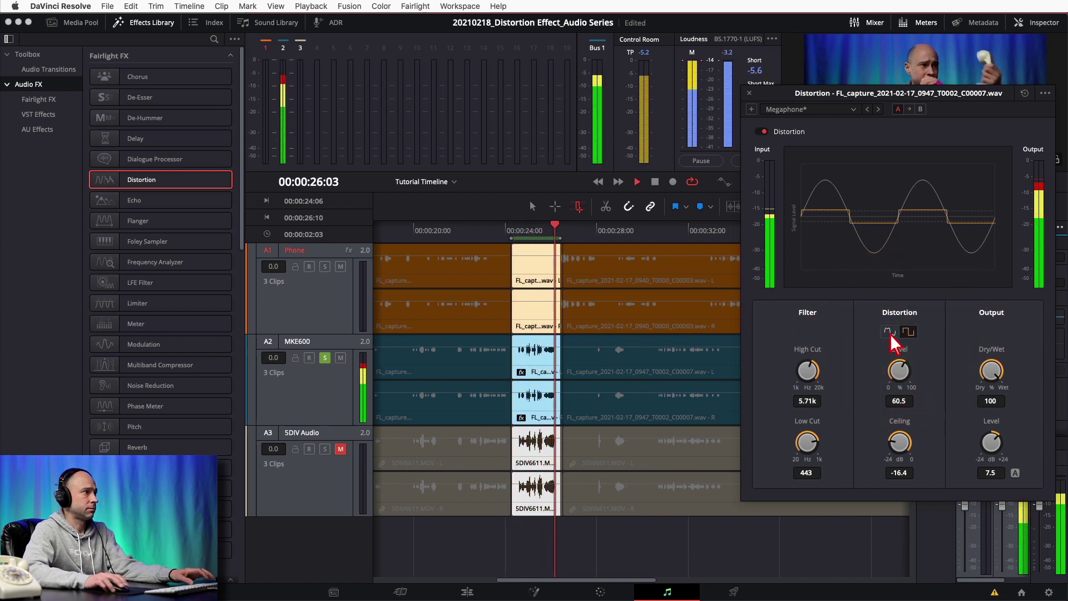
pyautogui.press('space')
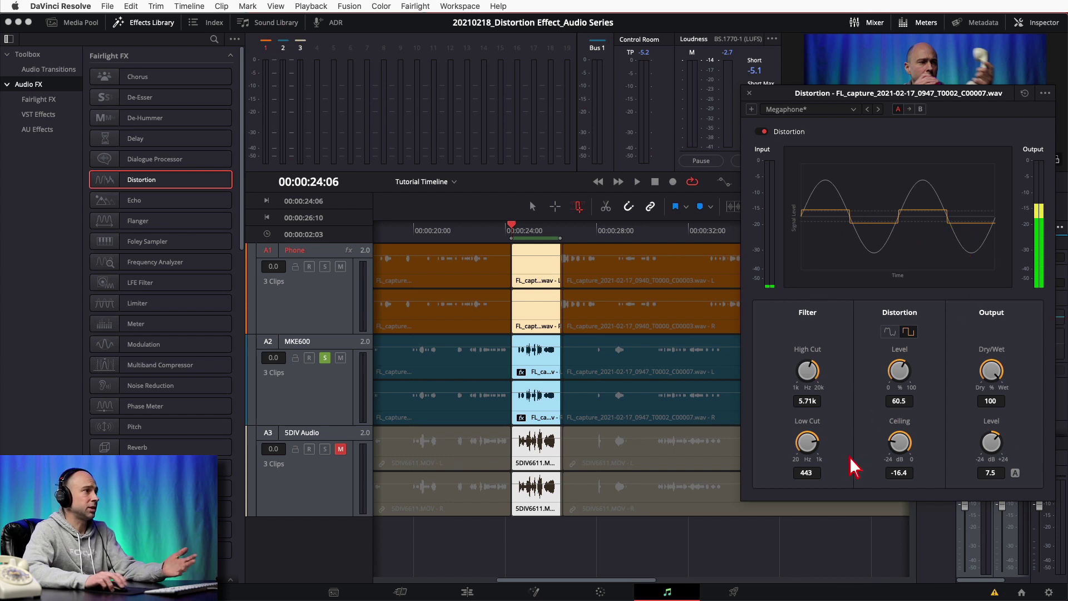
# Step: Load the Fuzz Face preset and play the loop from the range start
pyautogui.click(853, 110)
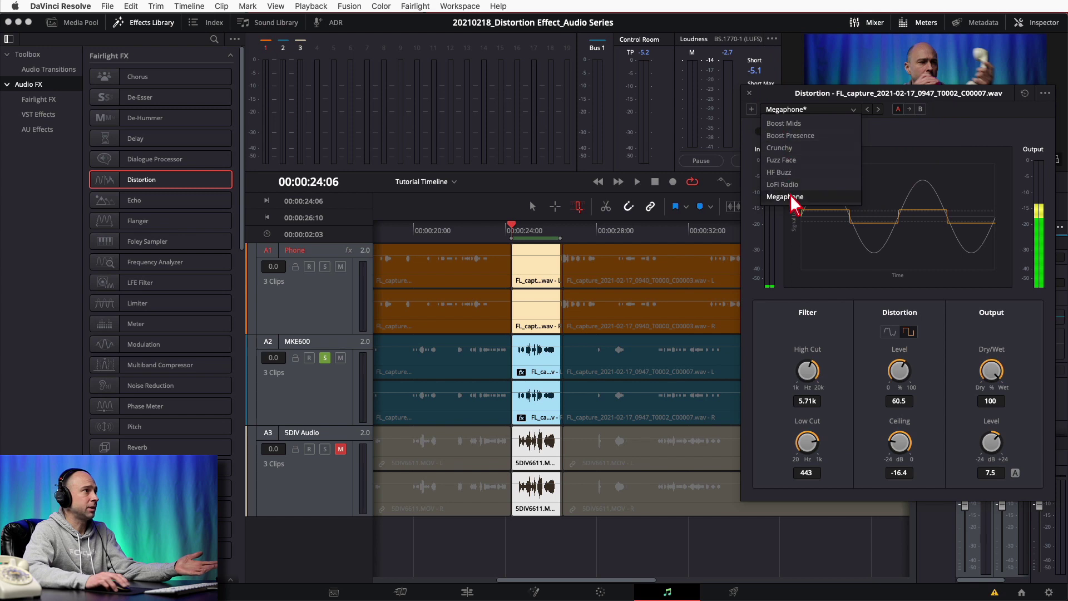
pyautogui.click(801, 160)
pyautogui.click(524, 237)
pyautogui.press('space')
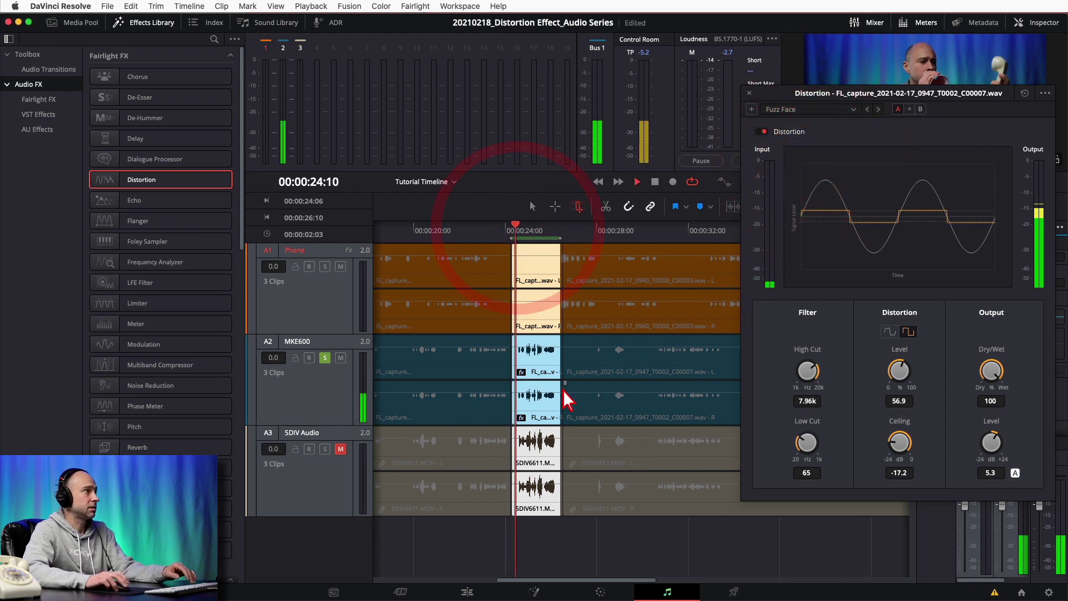